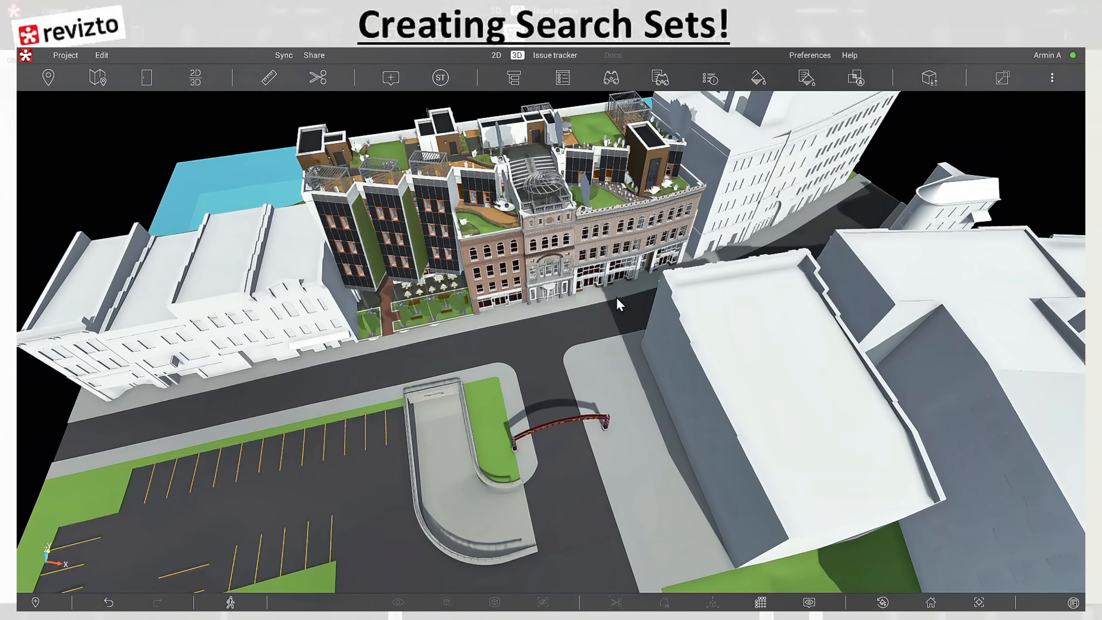
# Step: Display the object tree together with the Find Objects and Search Sets tools
pyautogui.click(515, 79)
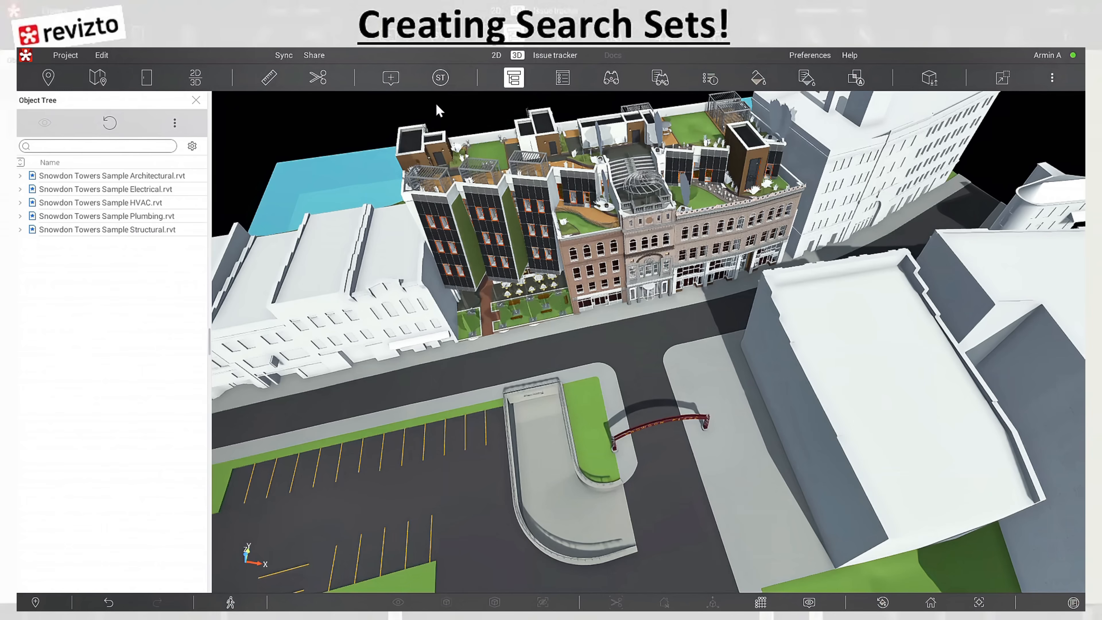
pyautogui.click(615, 79)
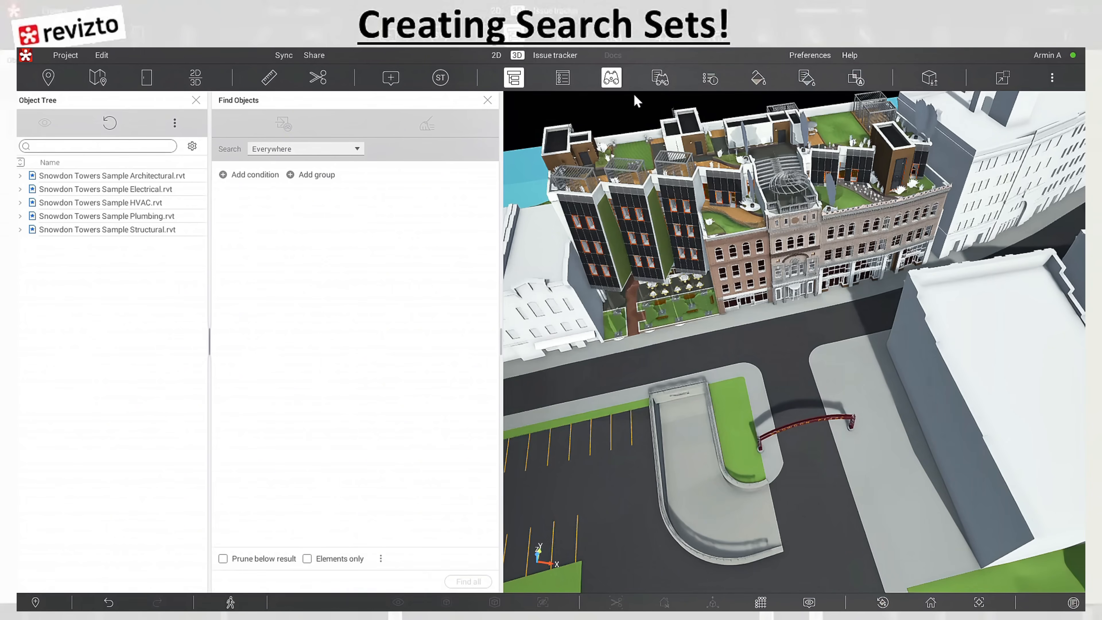
pyautogui.click(658, 83)
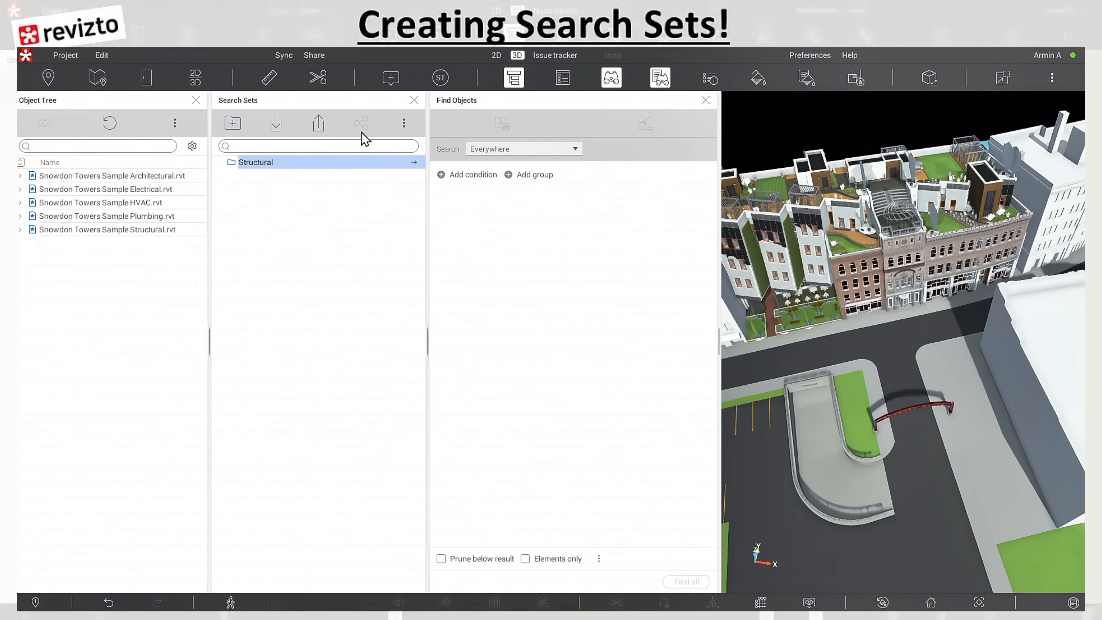
# Step: Create a search set folder named Mech and move it out of the Structural folder to the root level
pyautogui.click(233, 123)
pyautogui.write('Mechnica')
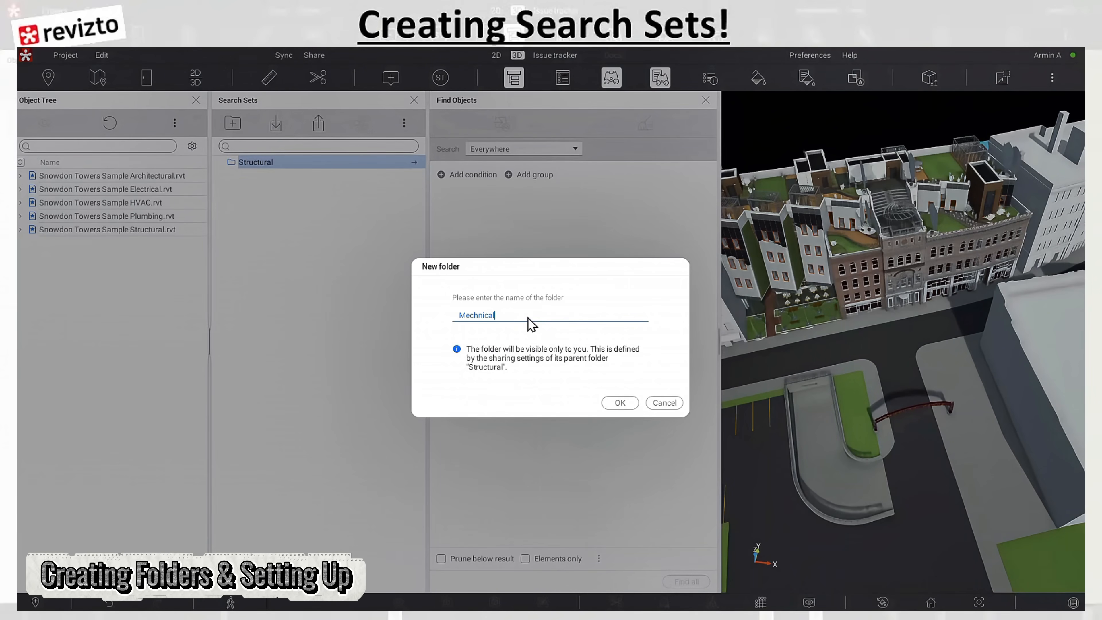
pyautogui.write('l')
pyautogui.click(620, 403)
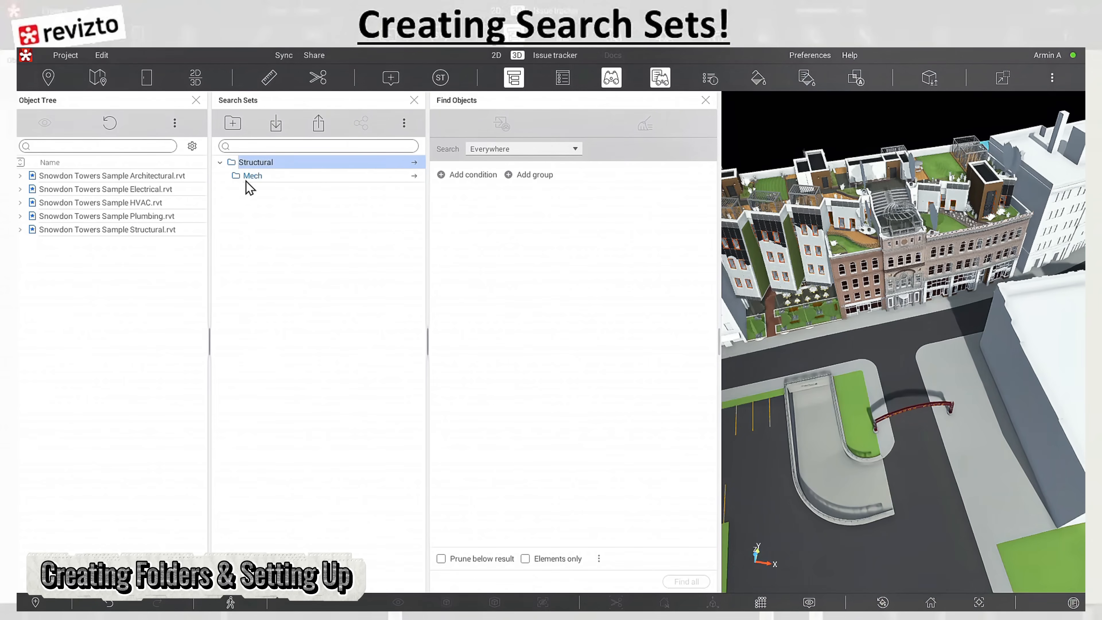
pyautogui.moveTo(260, 179); pyautogui.dragTo(275, 204)
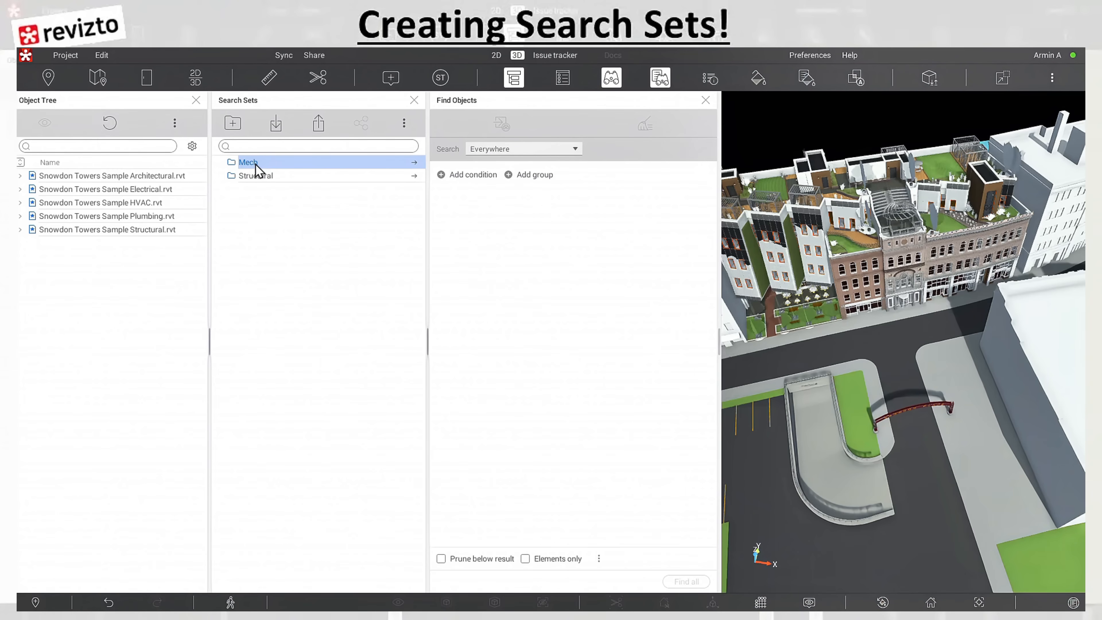
pyautogui.moveTo(257, 169); pyautogui.dragTo(336, 210)
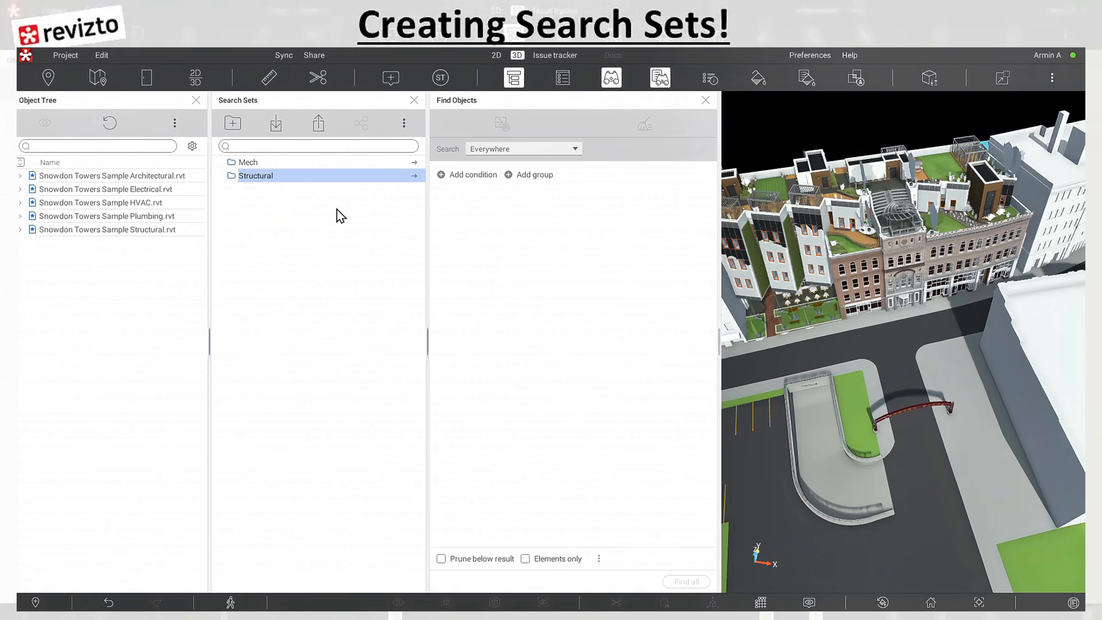
pyautogui.click(402, 123)
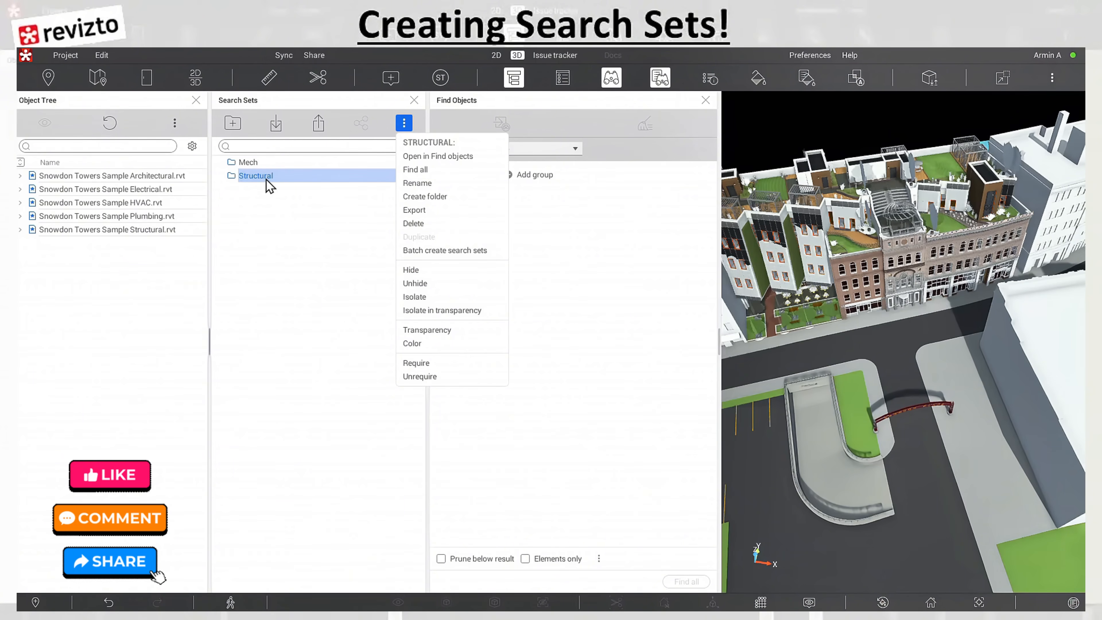
pyautogui.click(276, 219)
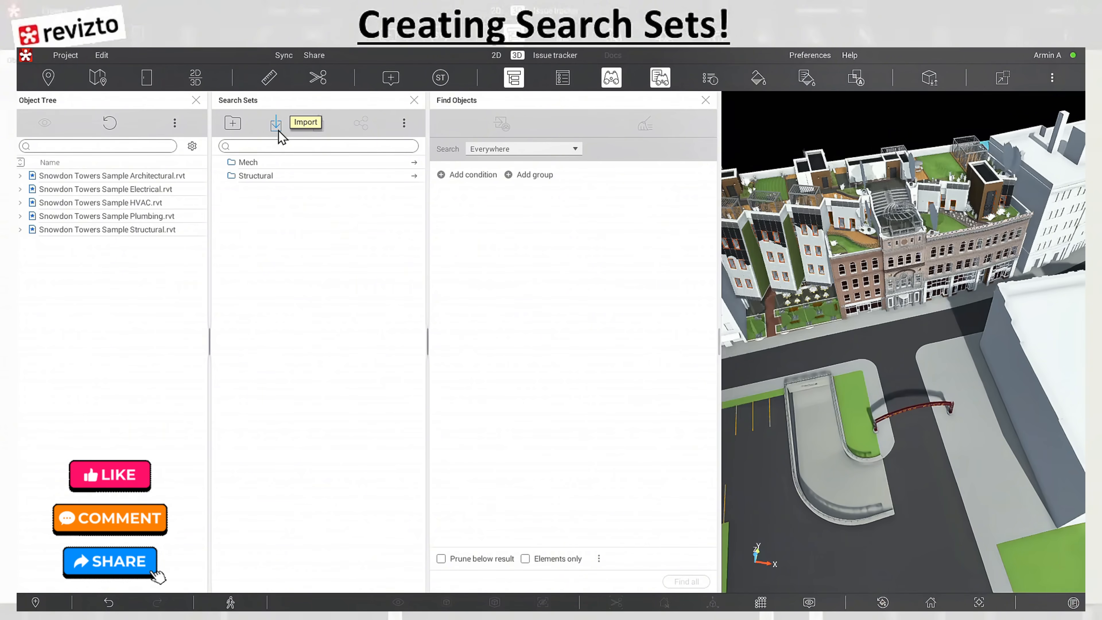
# Step: Select the Structural search set folder and the Snowdon Towers Sample Structural.rvt model, expanding the model's levels L2 and L3
pyautogui.click(258, 179)
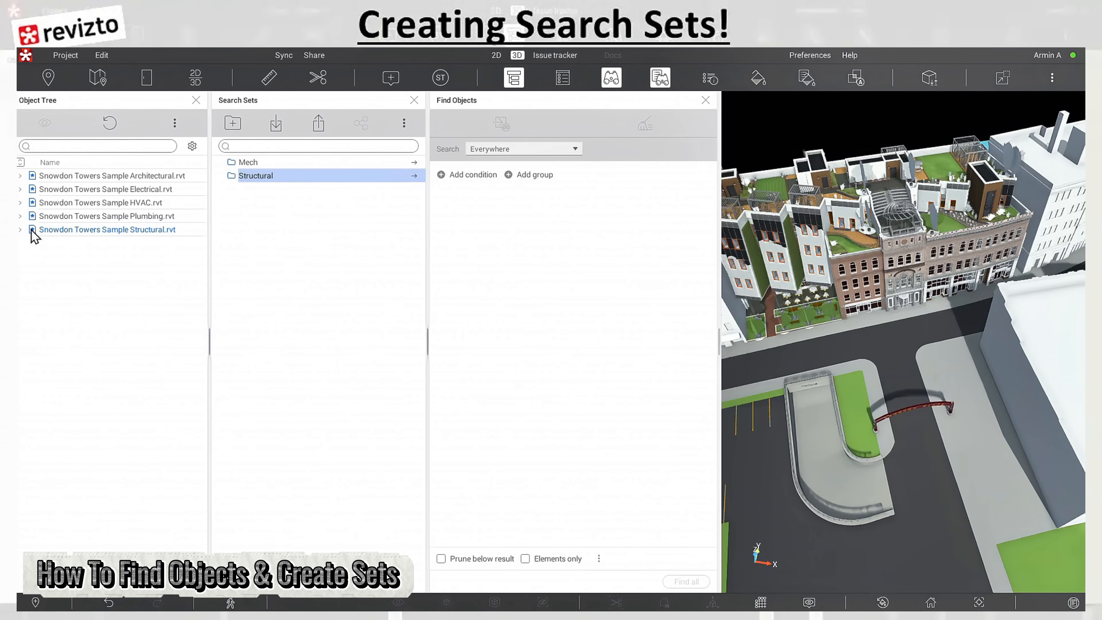
pyautogui.click(48, 231)
pyautogui.click(20, 229)
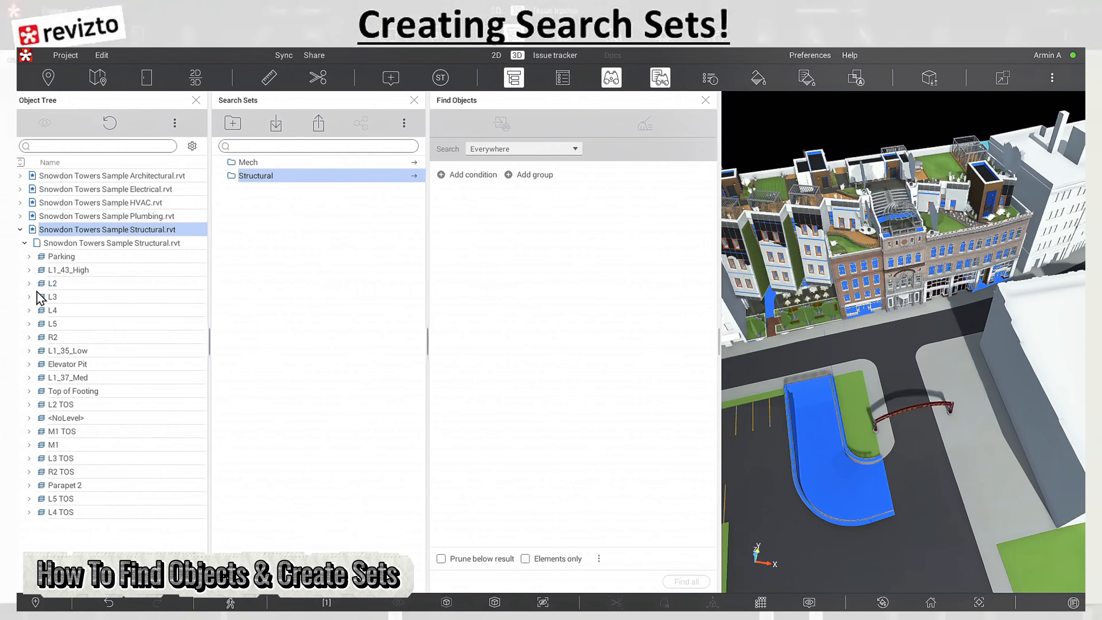
pyautogui.click(29, 283)
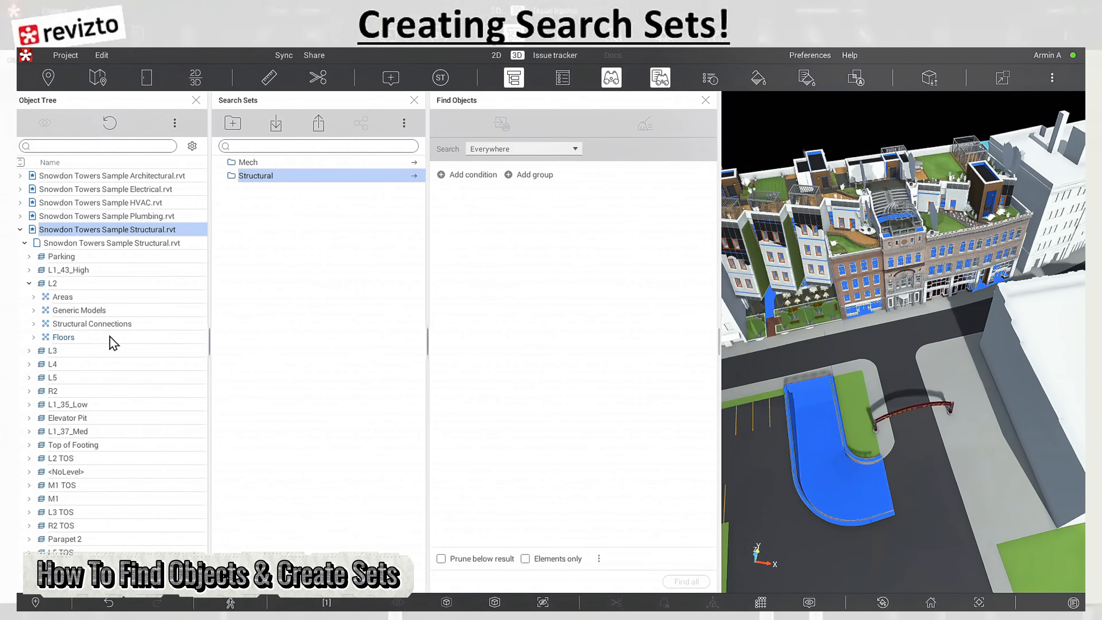
pyautogui.click(29, 350)
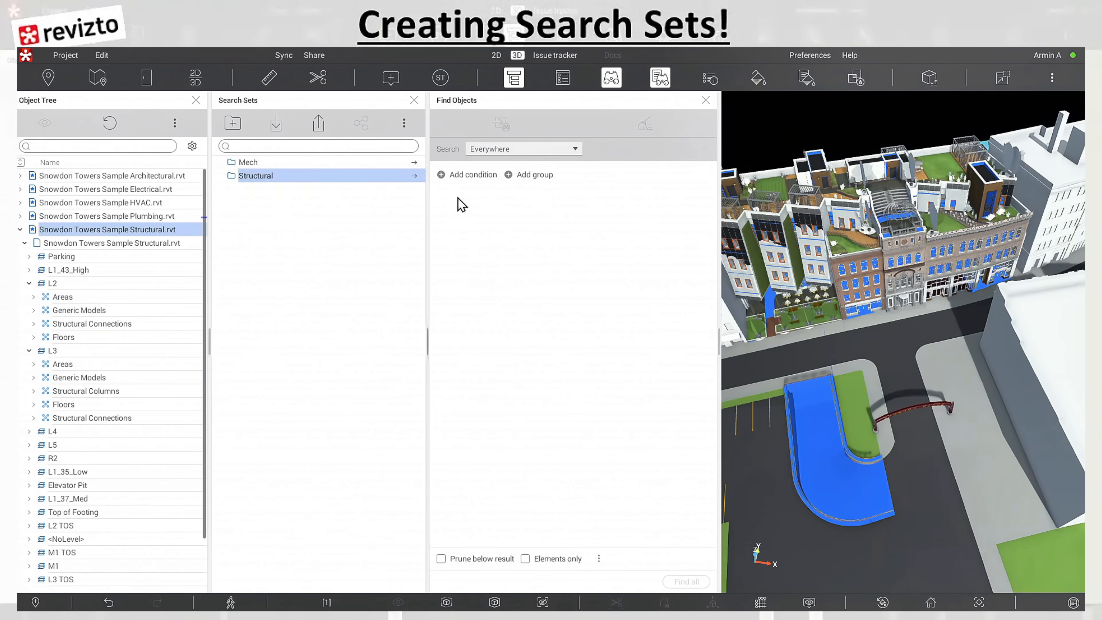
# Step: Limit the object search to the current selection and keep Snowdon Towers Sample Structural.rvt selected in the object tree
pyautogui.click(538, 150)
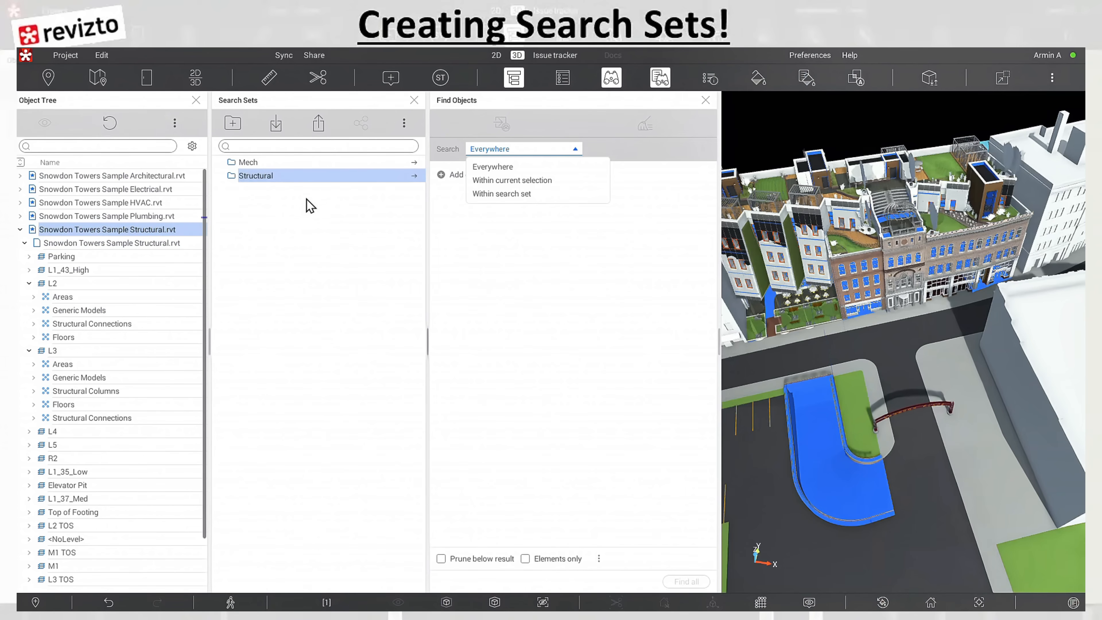
pyautogui.click(516, 182)
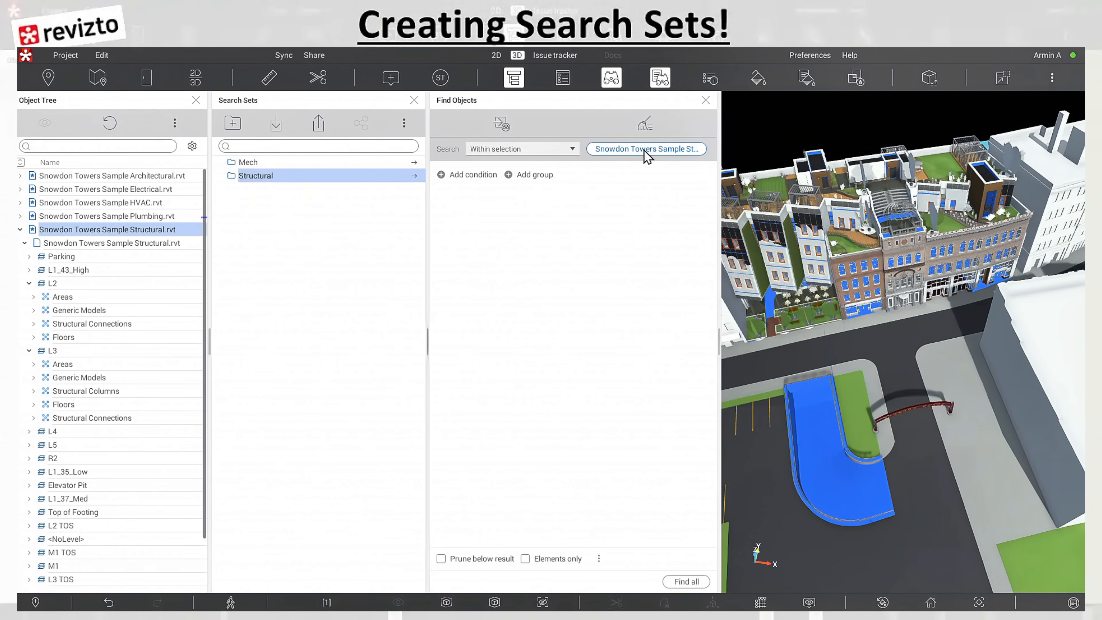
pyautogui.click(156, 217)
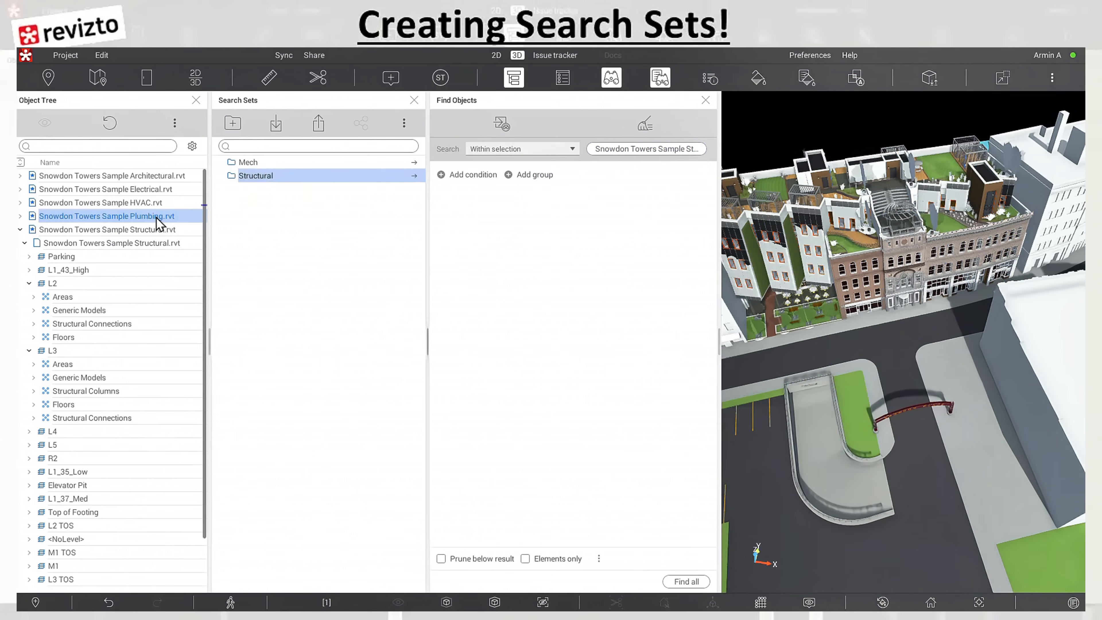
pyautogui.click(155, 231)
pyautogui.click(154, 221)
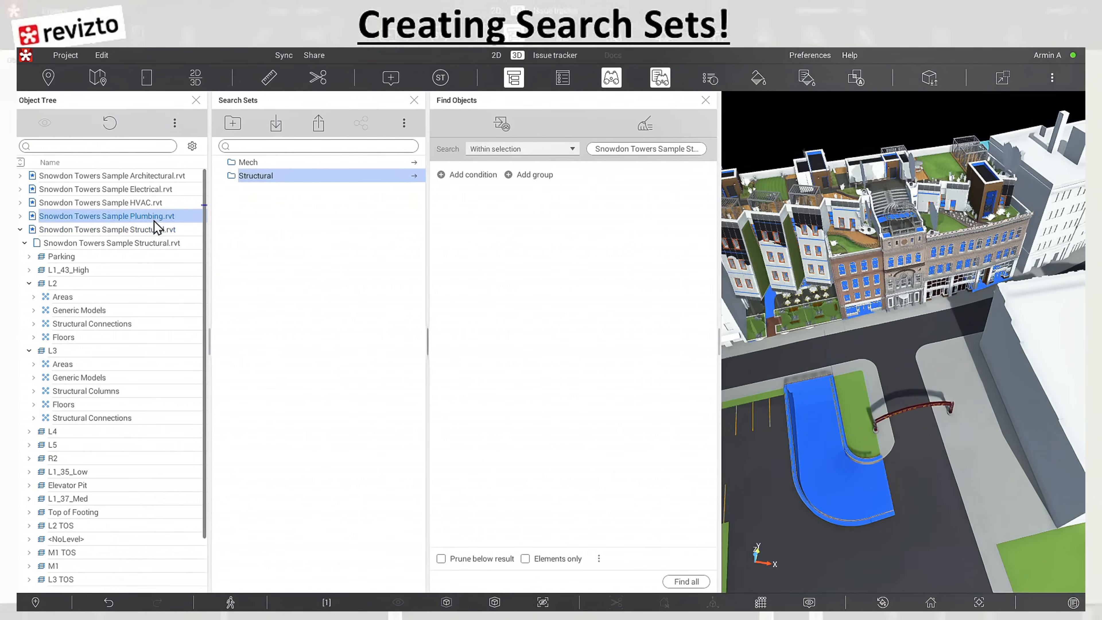
pyautogui.click(154, 231)
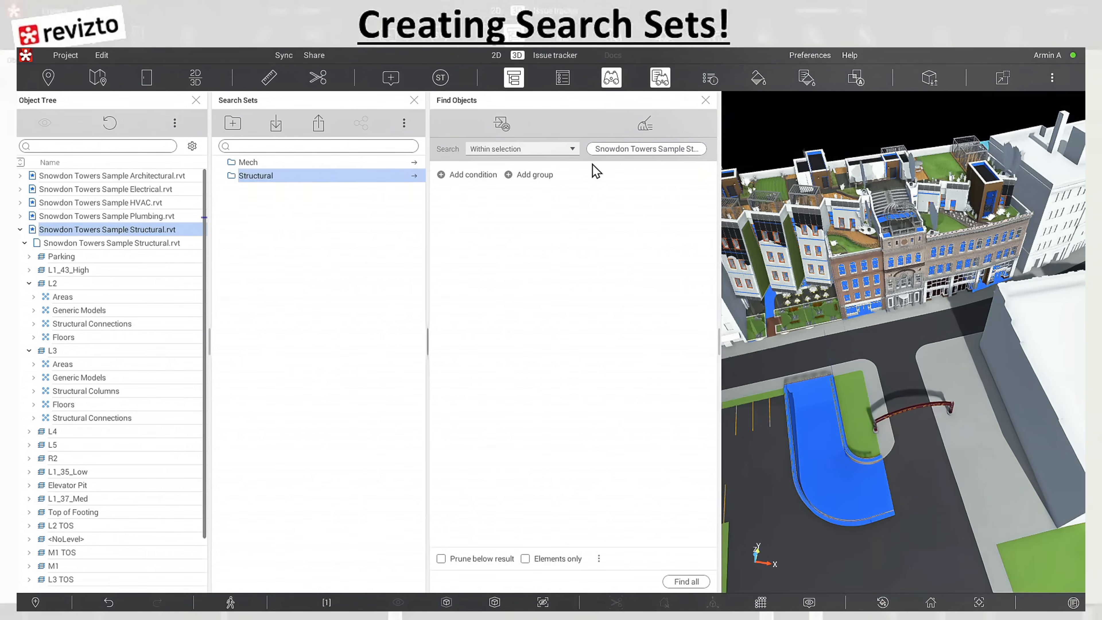
# Step: Add a property condition to the search, using the category Item and the property Name
pyautogui.click(484, 176)
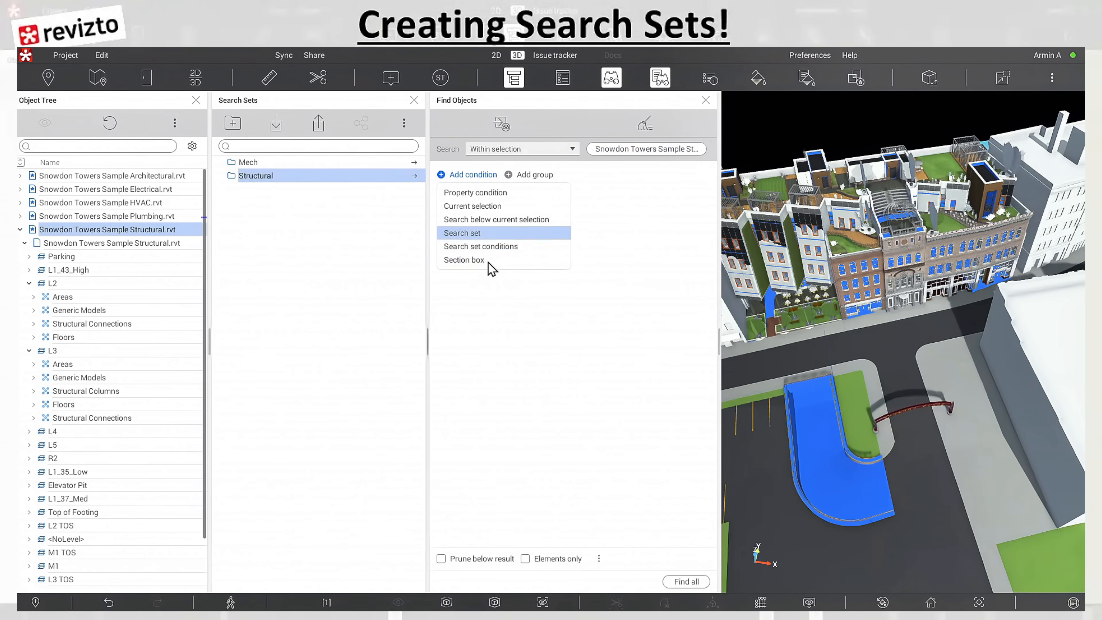
pyautogui.click(500, 196)
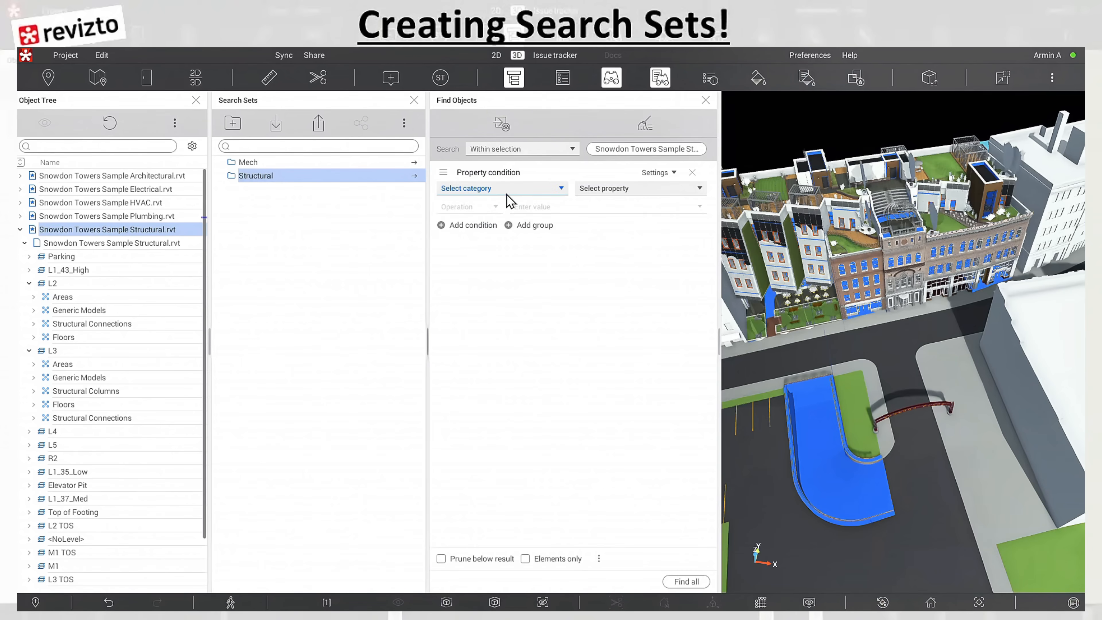
pyautogui.click(510, 191)
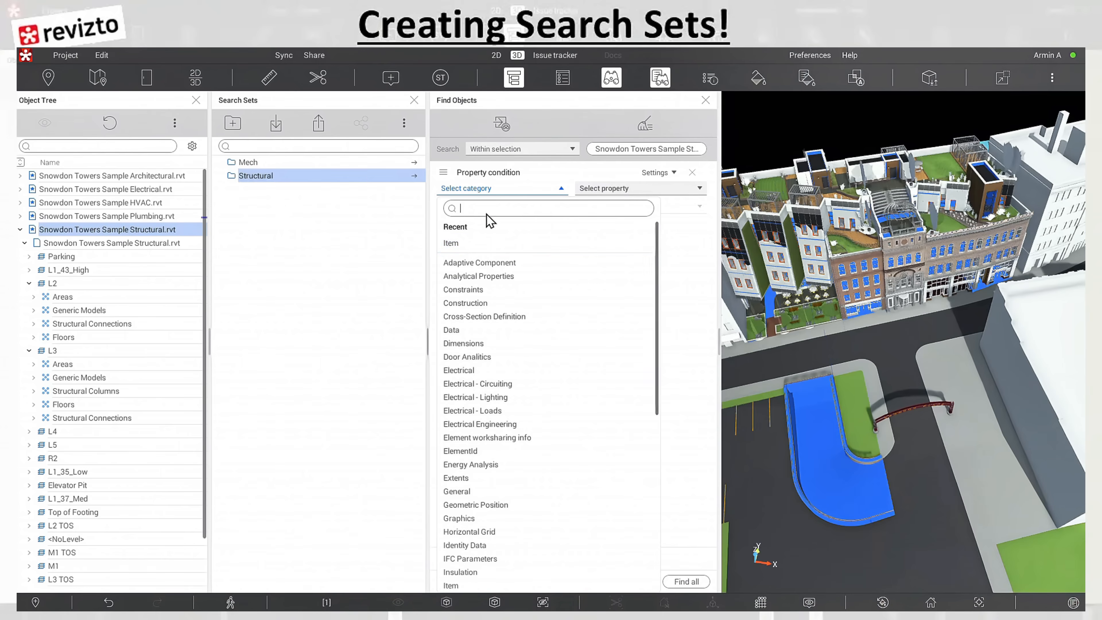
pyautogui.click(470, 243)
pyautogui.click(602, 190)
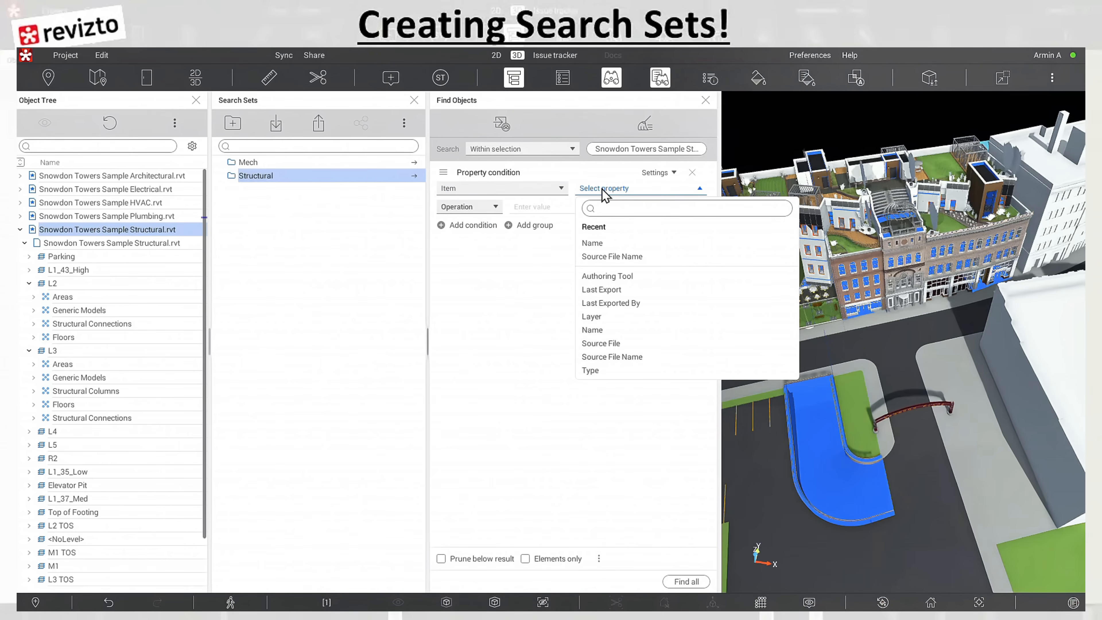
pyautogui.click(606, 246)
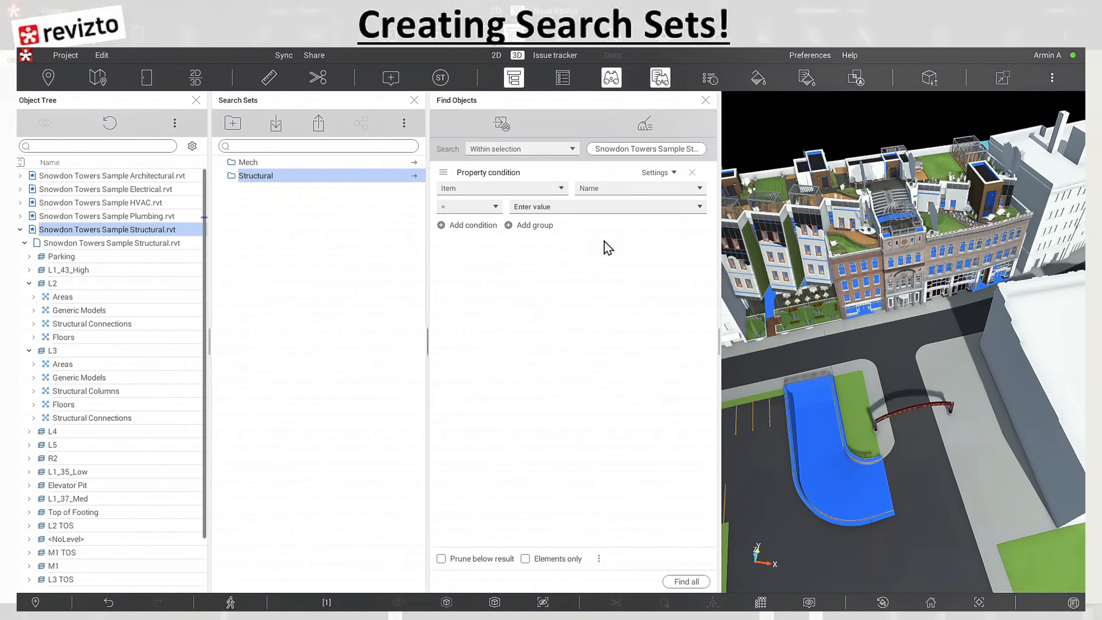
# Step: Try to set the Name condition's value to Floors
pyautogui.click(610, 207)
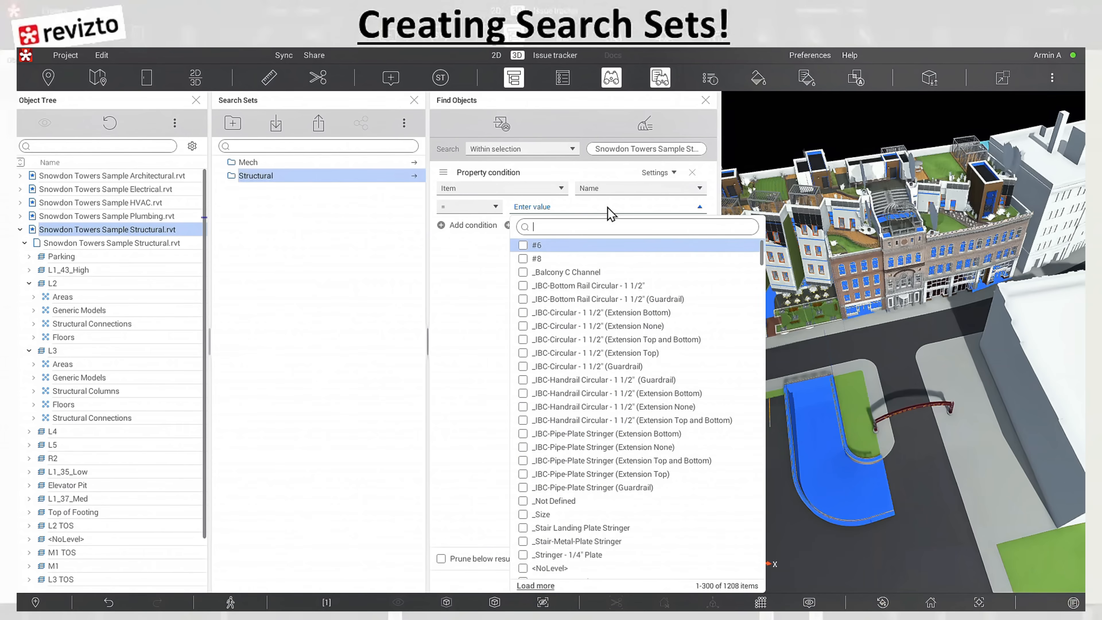
pyautogui.write('fLO')
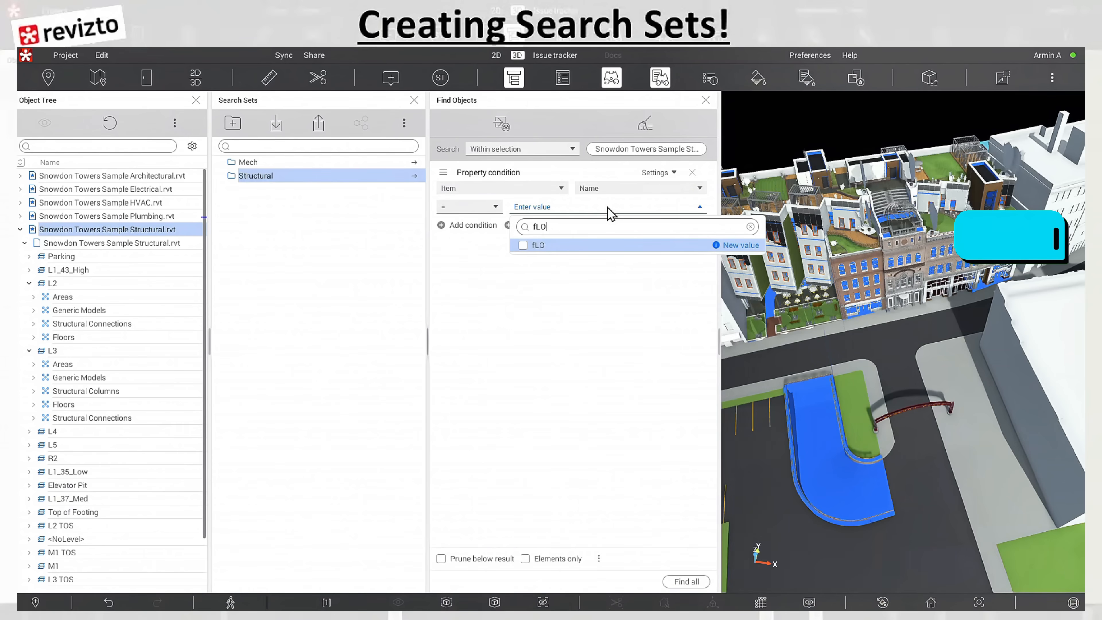
pyautogui.write('ORS')
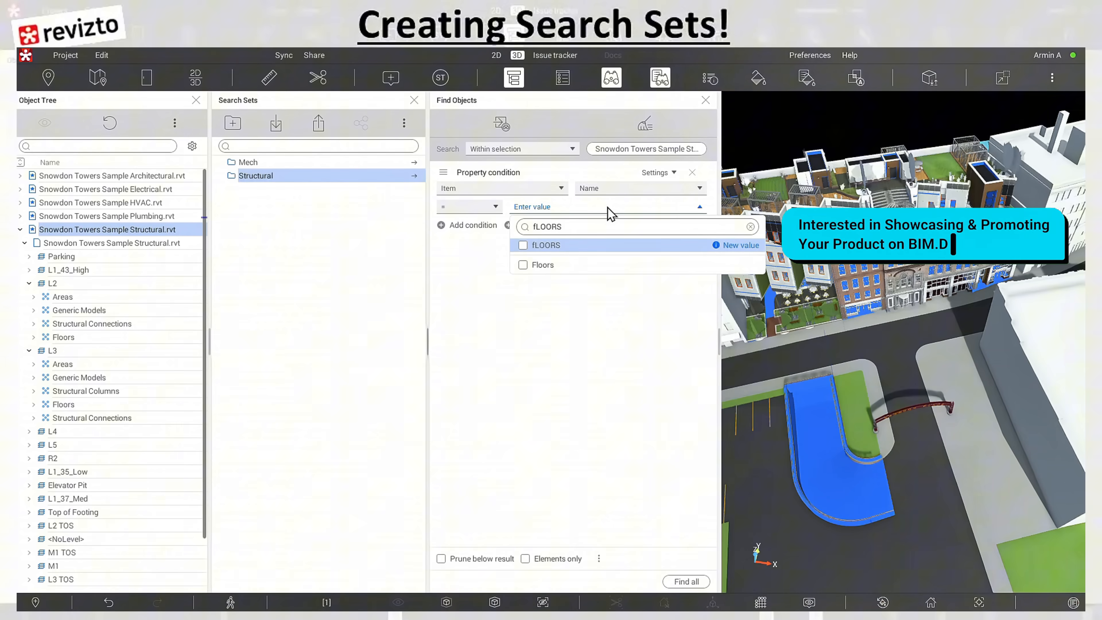
pyautogui.click(523, 266)
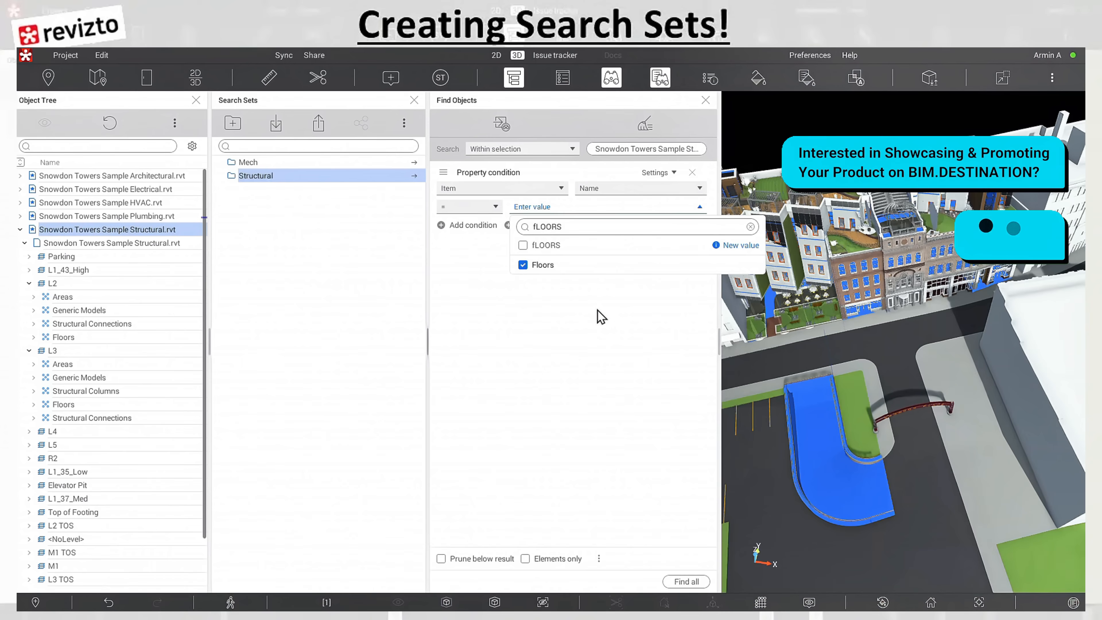
pyautogui.click(565, 267)
pyautogui.press('Return')
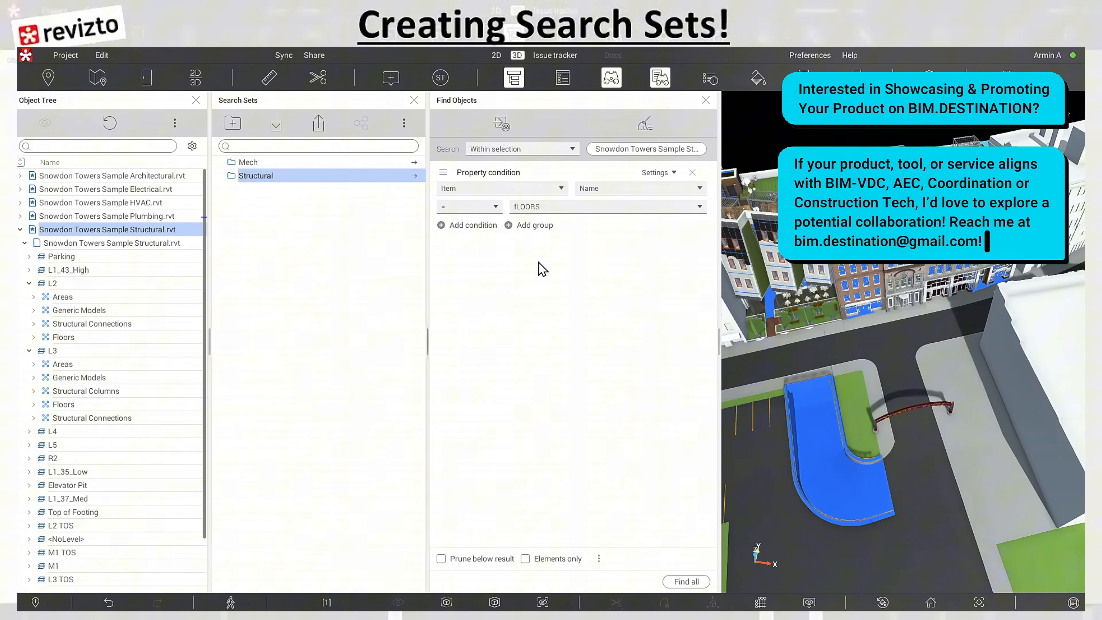
# Step: Replace the Name condition's value with the existing entry Floors
pyautogui.click(545, 210)
pyautogui.click(524, 247)
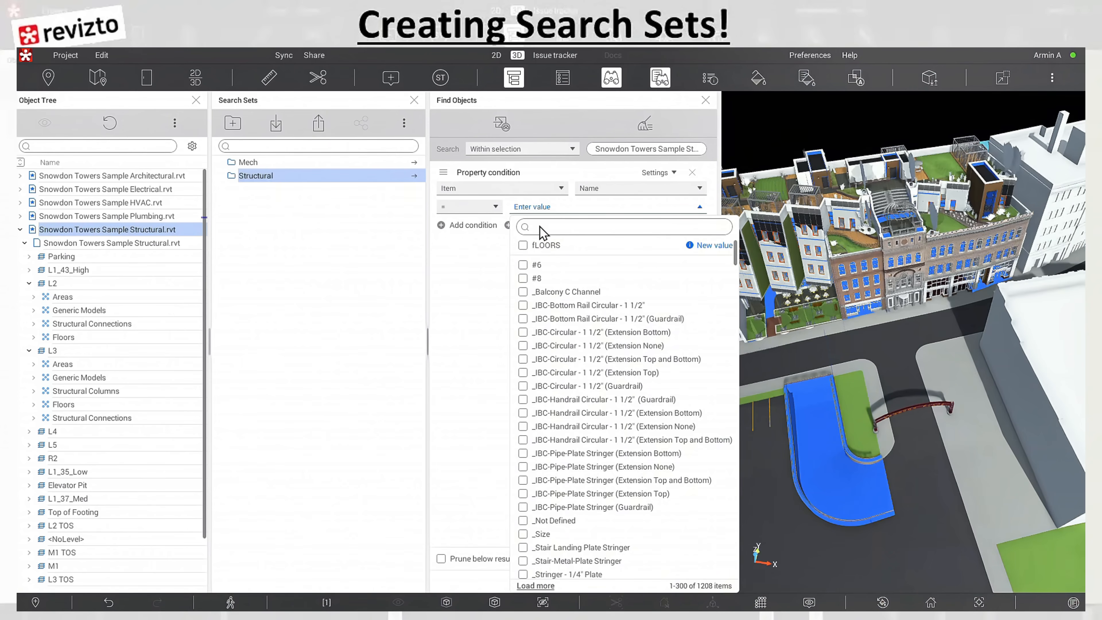
pyautogui.write('Floors')
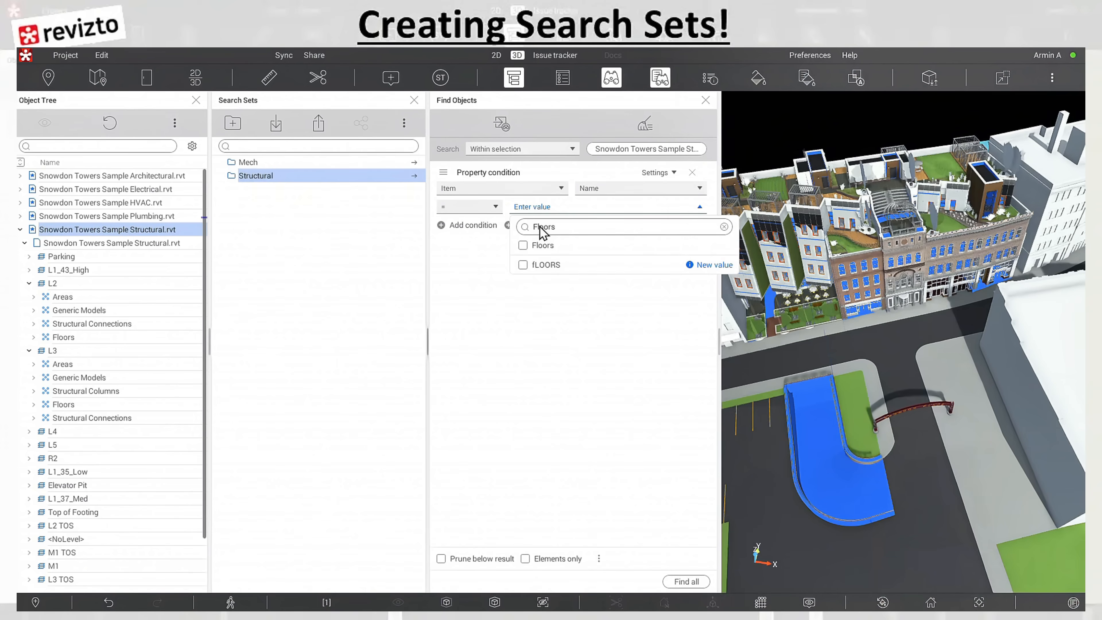
pyautogui.click(522, 245)
# Step: Restrict the search to elements only and find all objects matching the Floors condition
pyautogui.click(605, 428)
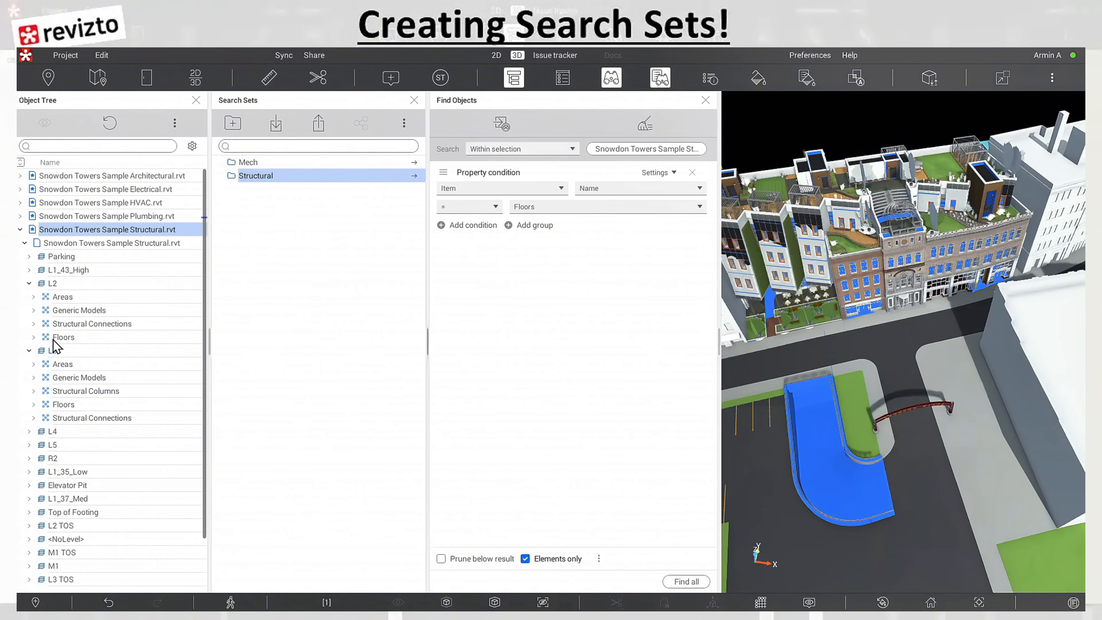
pyautogui.click(682, 581)
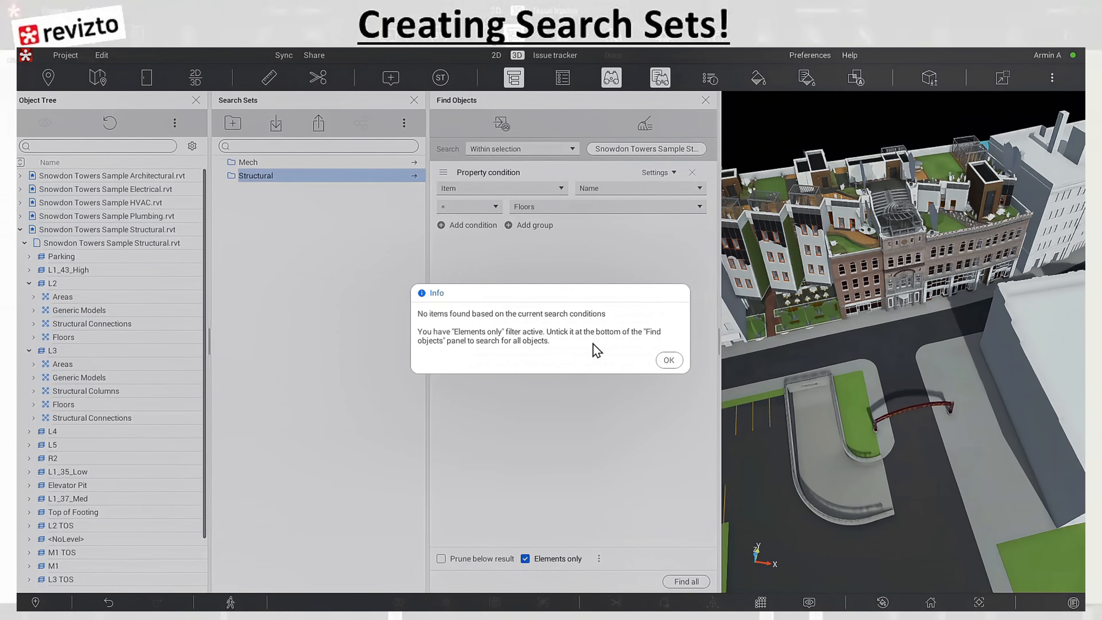
pyautogui.click(669, 360)
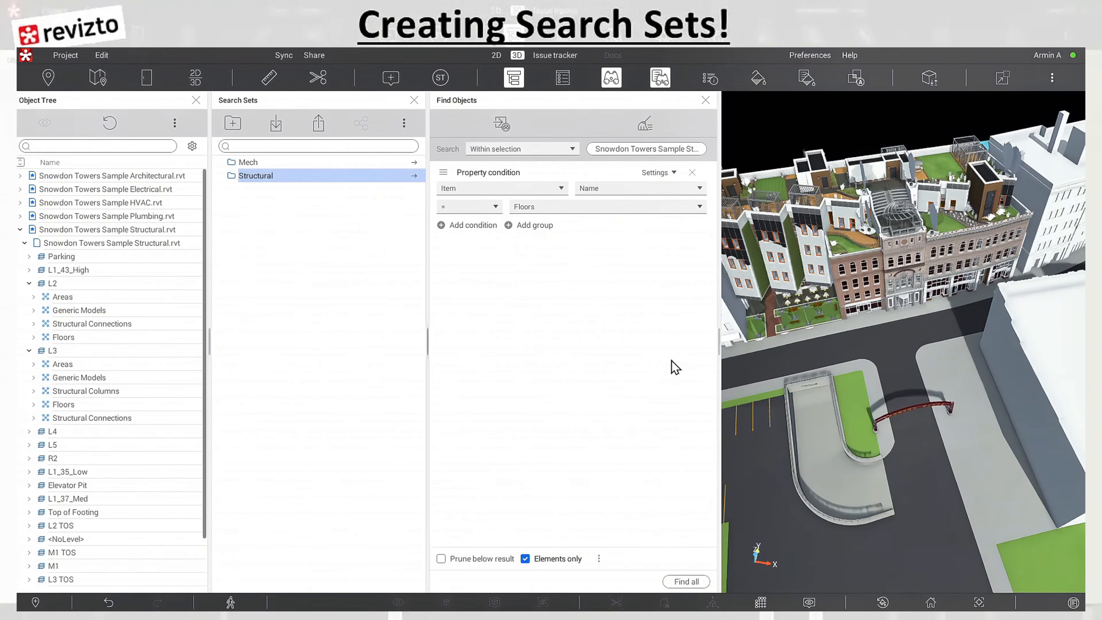
# Step: Inspect the Floors category of level L2 in the object tree down to its individual floor element, and collapse it again
pyautogui.click(34, 337)
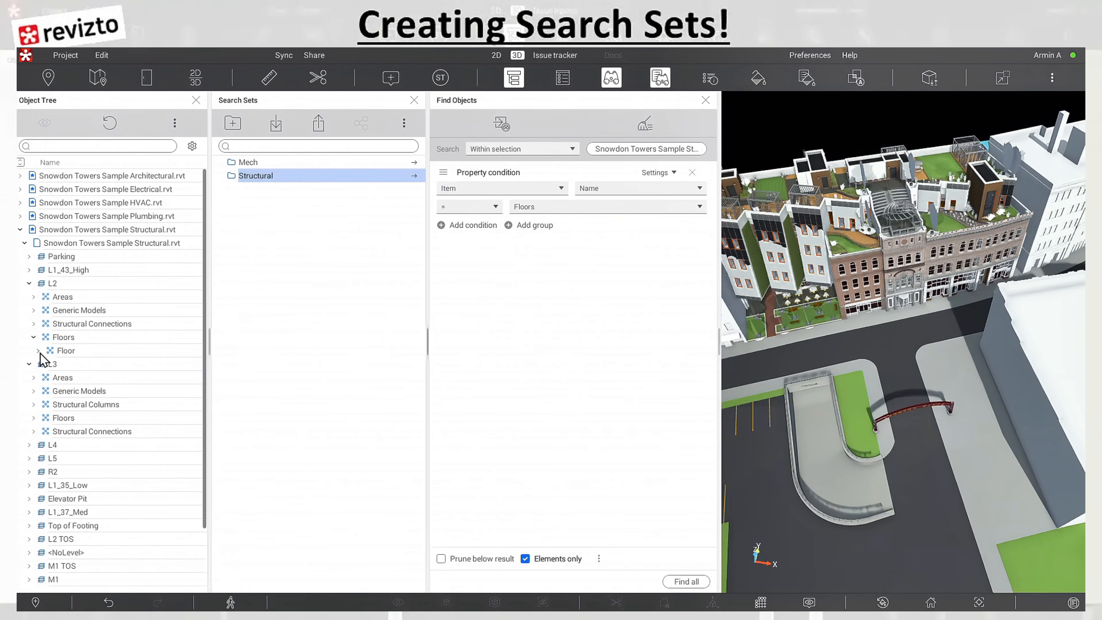
pyautogui.click(38, 351)
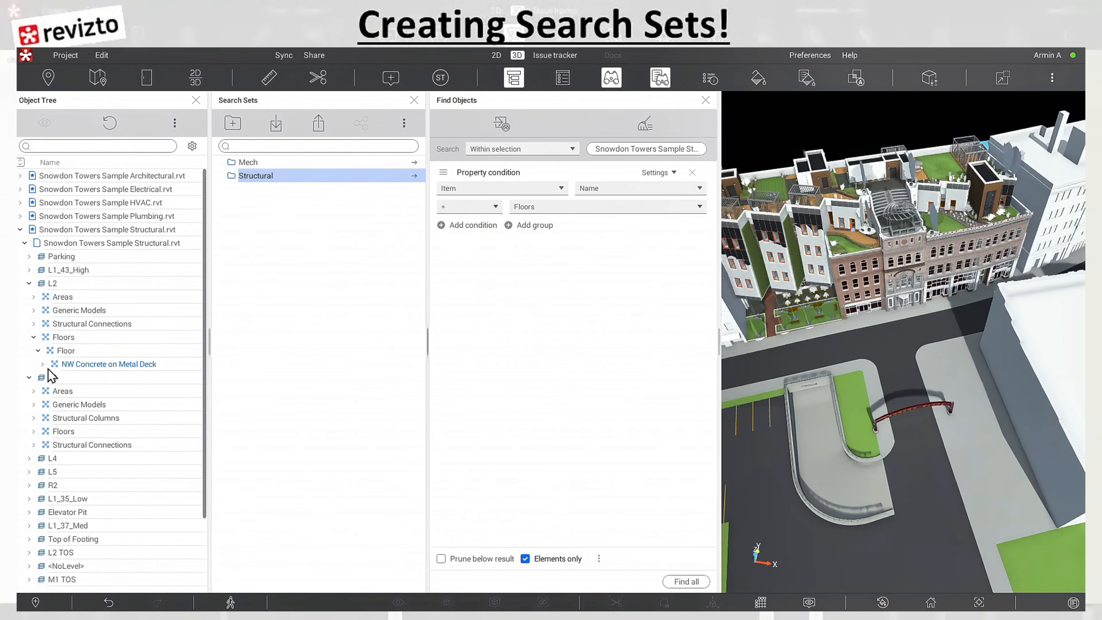
pyautogui.click(42, 364)
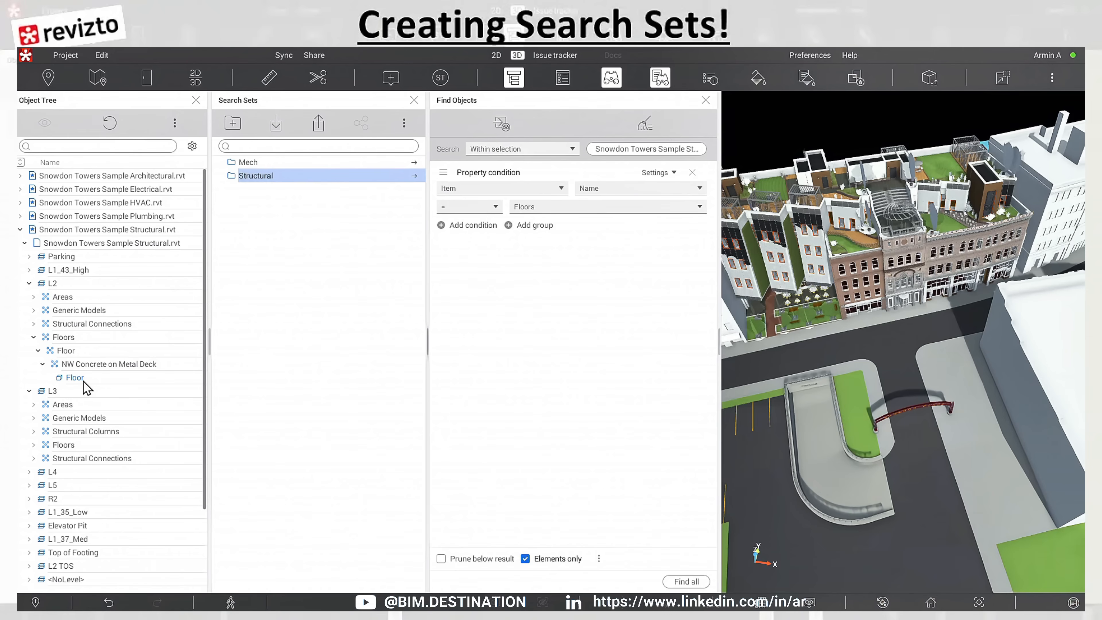
pyautogui.click(34, 338)
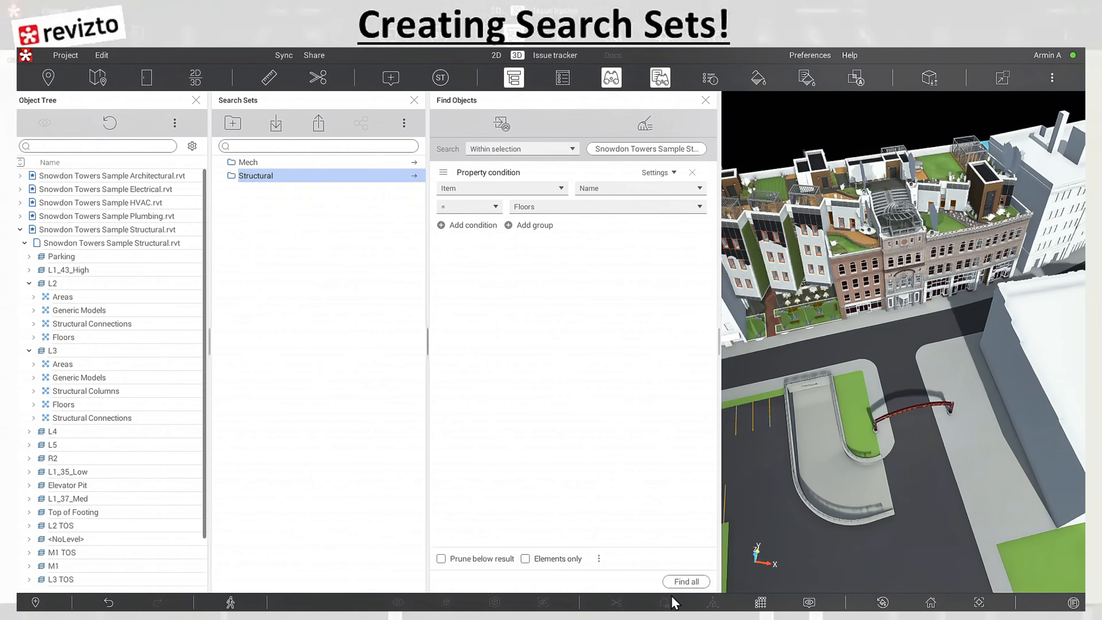
# Step: Turn off the elements-only restriction and find all objects matching the Floors condition in the structural model
pyautogui.click(683, 583)
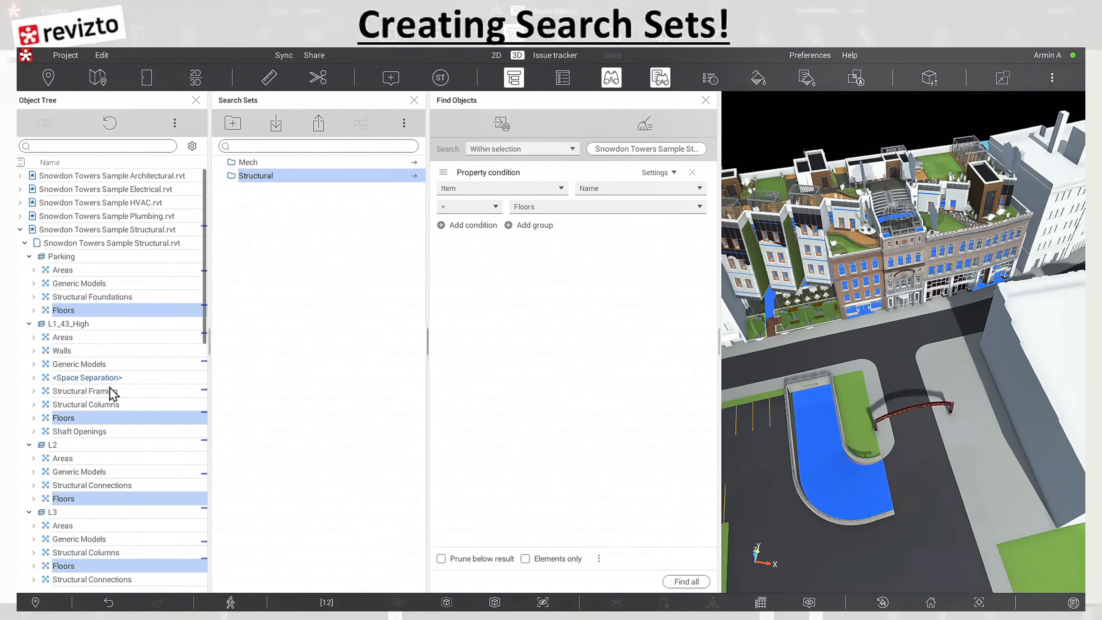
pyautogui.scroll(-8, 116, 556)
pyautogui.scroll(-6, 119, 561)
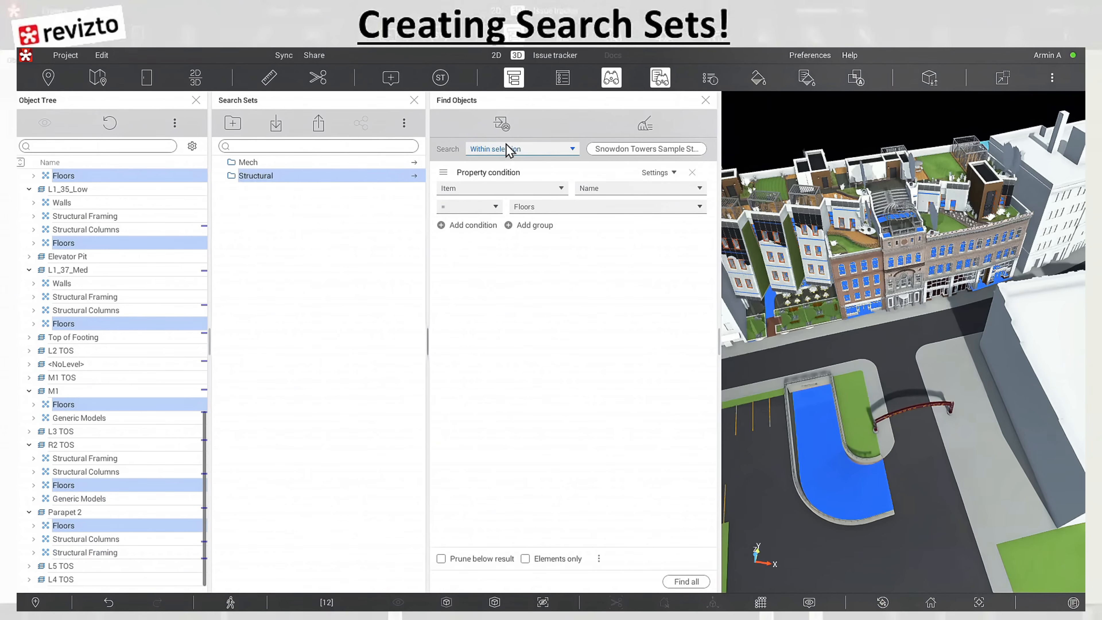
# Step: Save the search as a new search set named Floors in the Structural folder
pyautogui.click(507, 129)
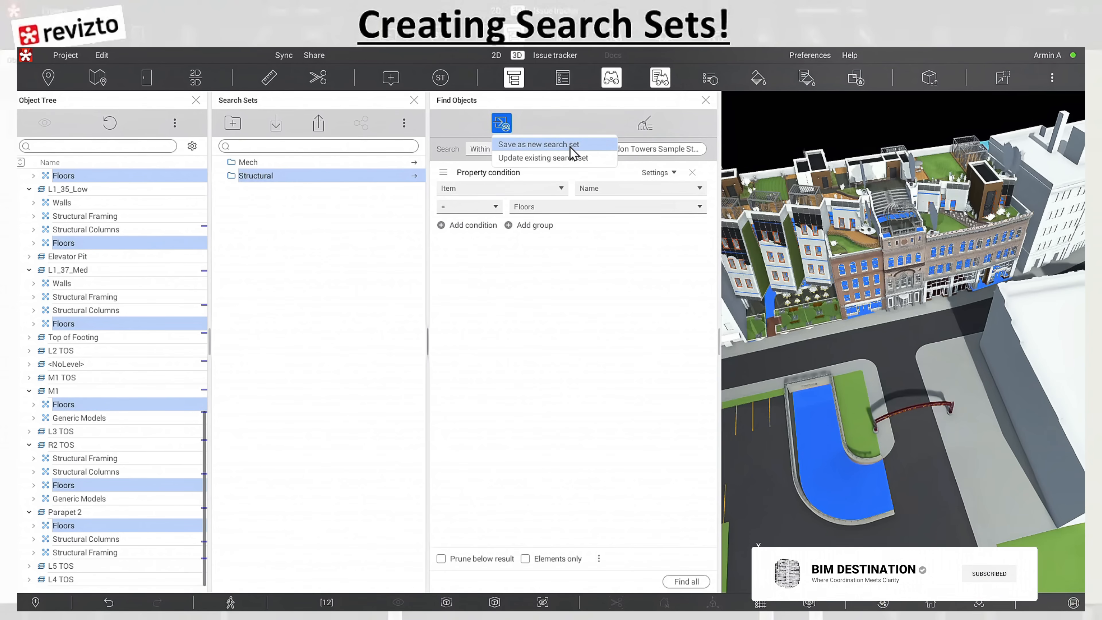
pyautogui.click(559, 145)
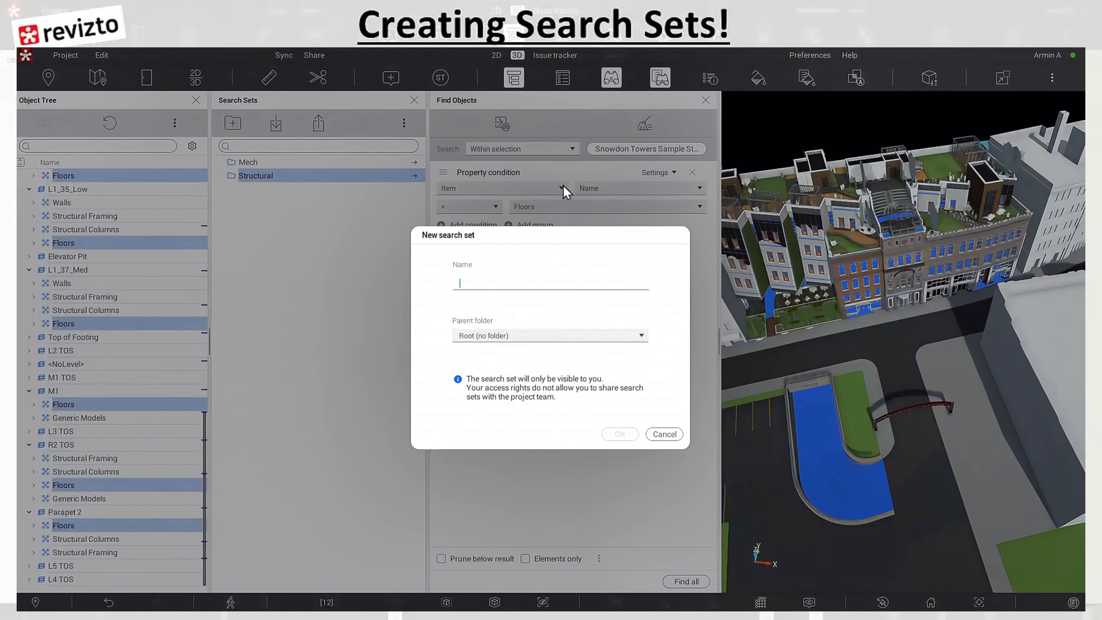
pyautogui.click(565, 340)
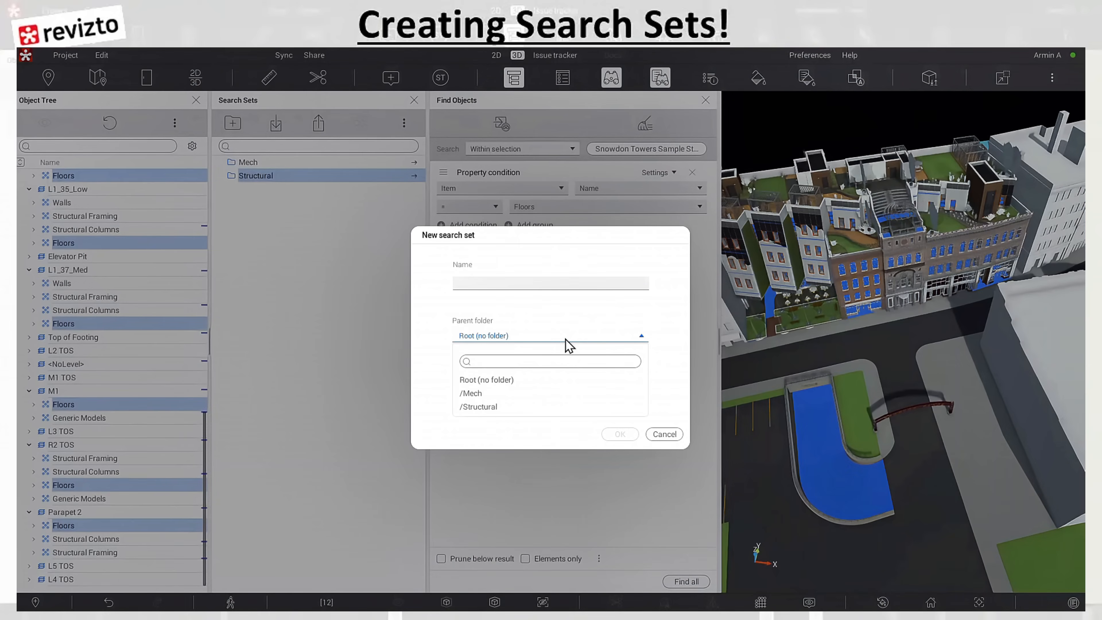
pyautogui.click(511, 408)
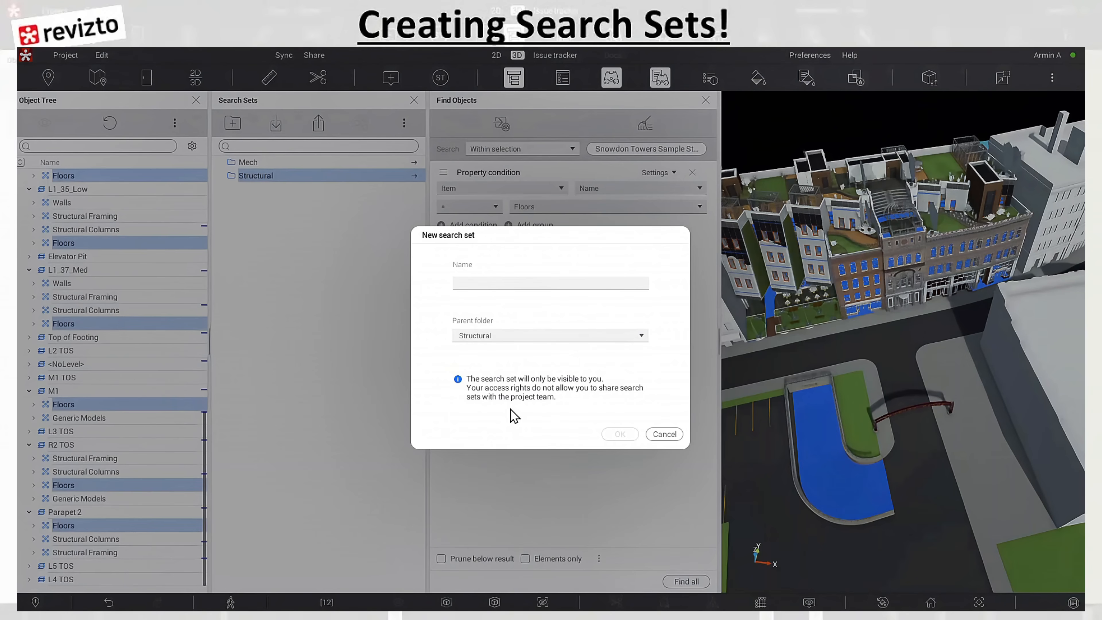
pyautogui.click(477, 286)
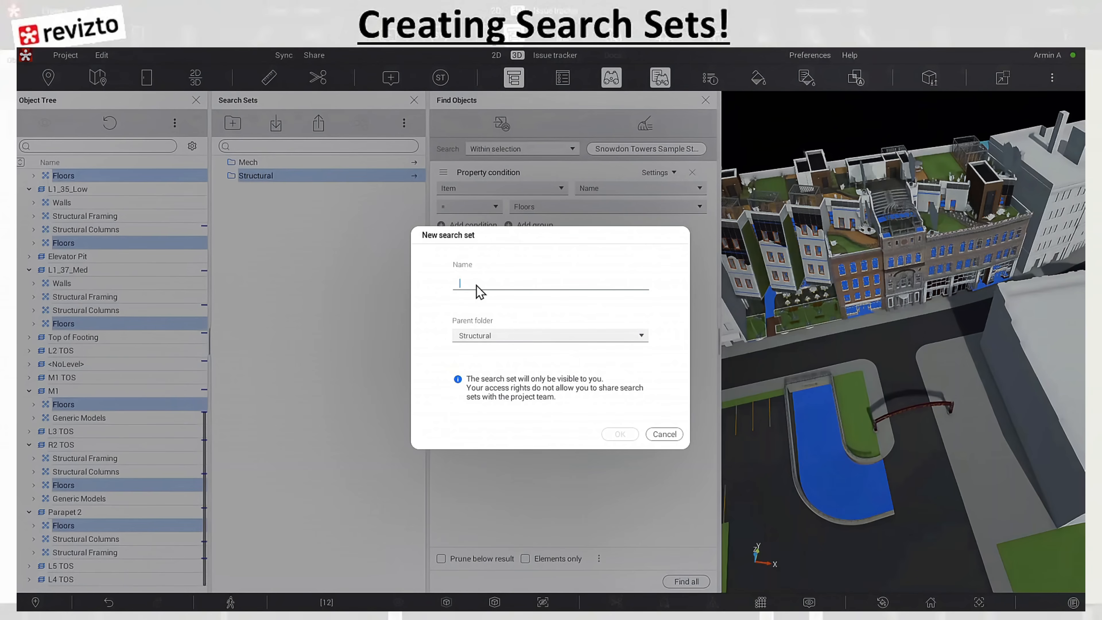
pyautogui.write('Floors')
pyautogui.click(620, 434)
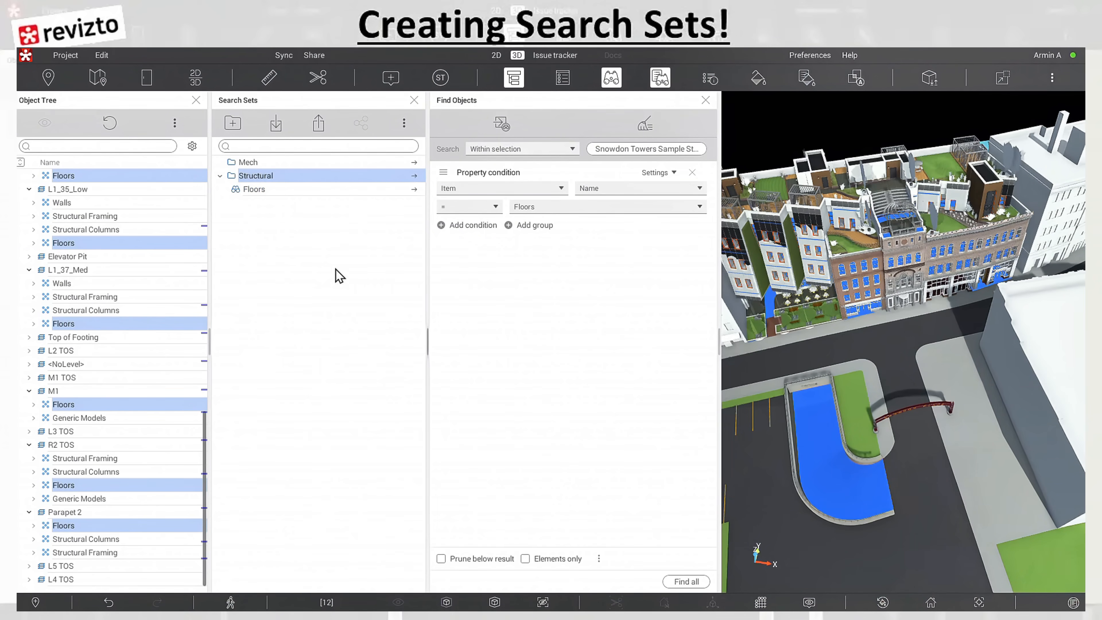
# Step: Replace the Floors value of the Name condition with the existing entry Structural Columns
pyautogui.click(567, 206)
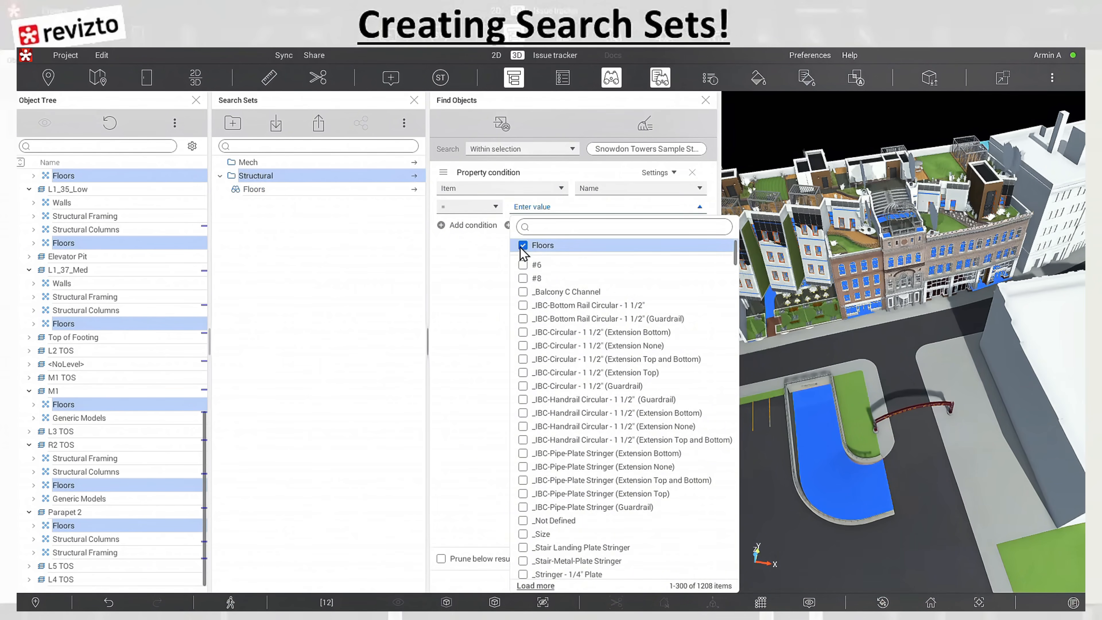
pyautogui.click(538, 243)
pyautogui.click(541, 229)
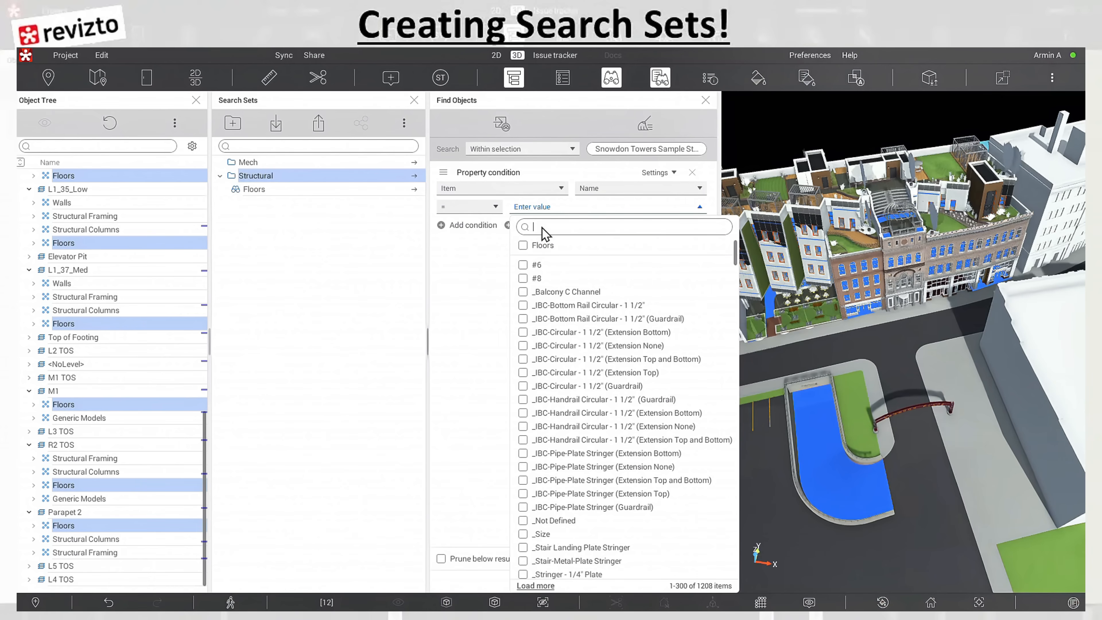
pyautogui.write('Strcu')
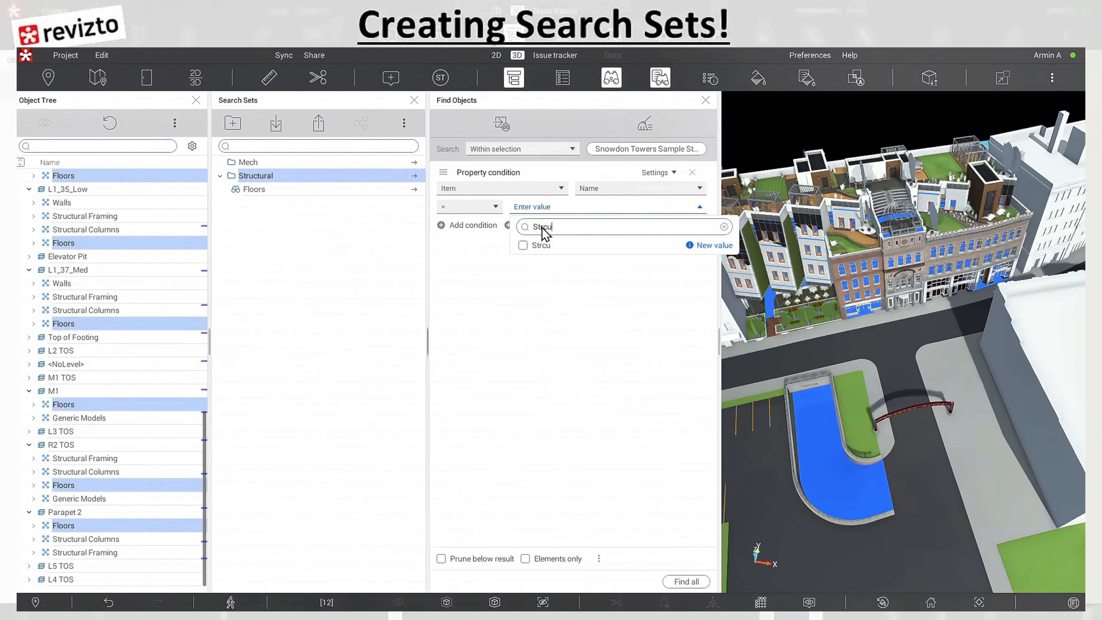
pyautogui.write('tual')
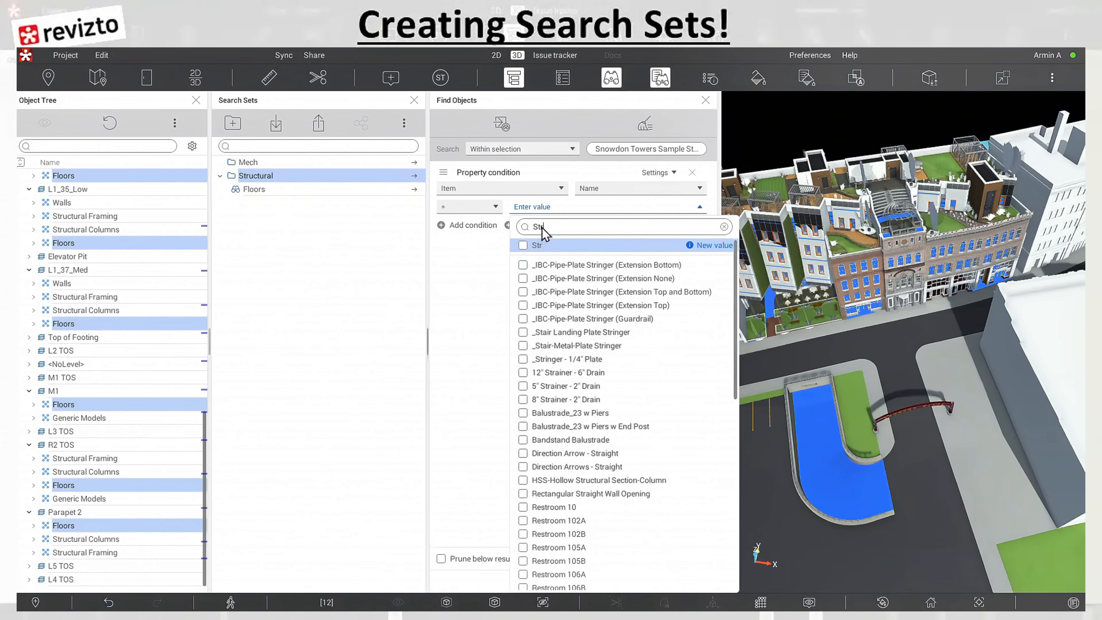
pyautogui.write('uctural Columns')
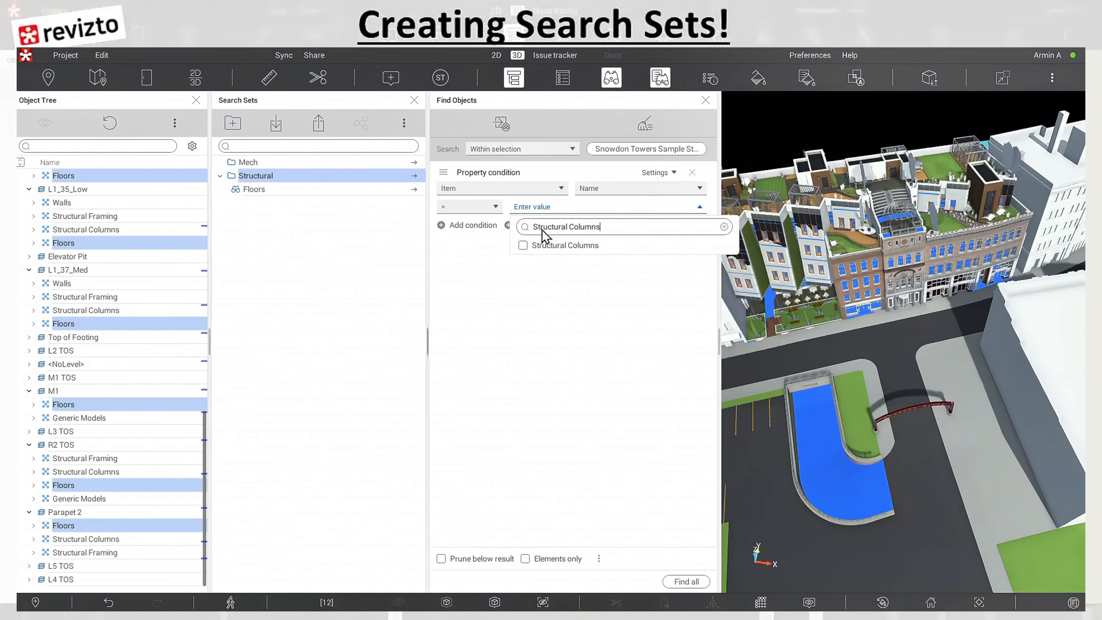
pyautogui.click(523, 246)
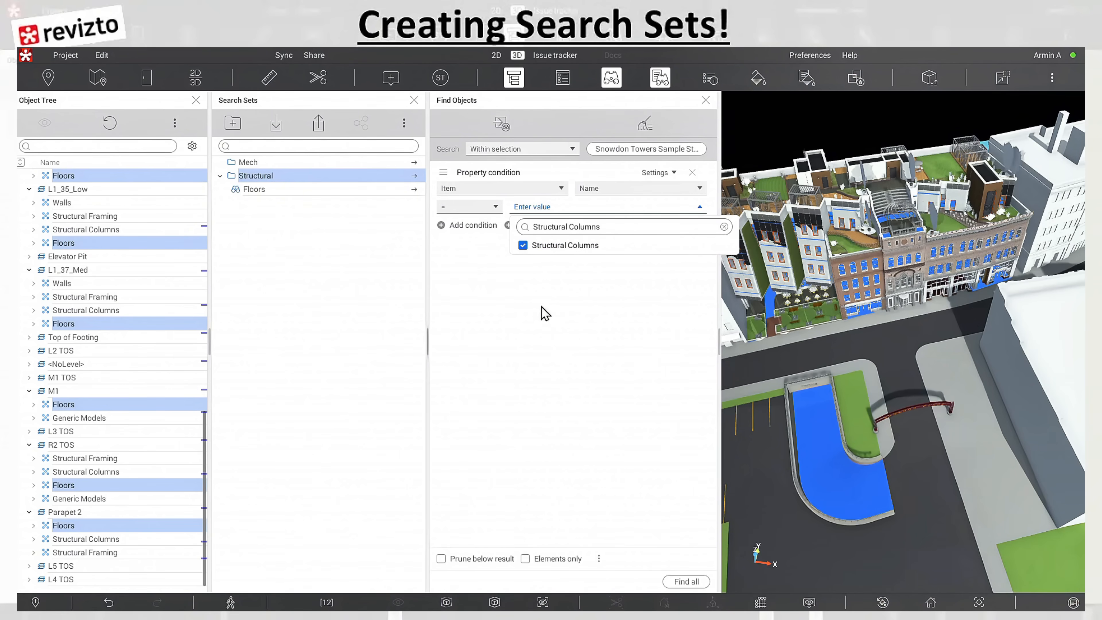
pyautogui.click(699, 584)
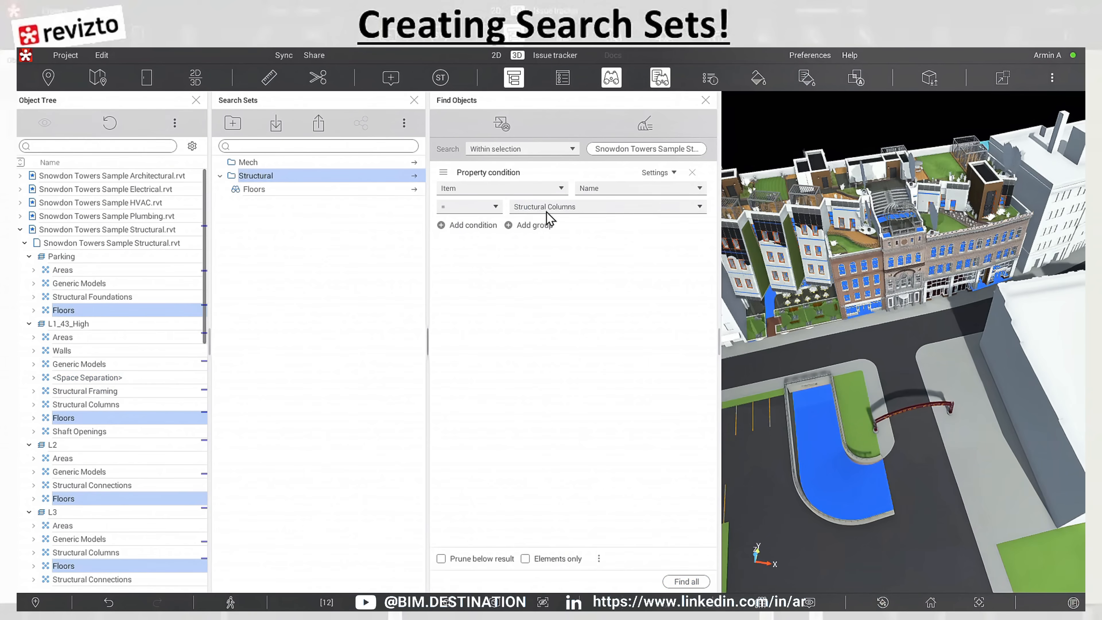
# Step: Find all objects matching the Structural Columns condition and review the matches across the levels in the object tree
pyautogui.click(573, 210)
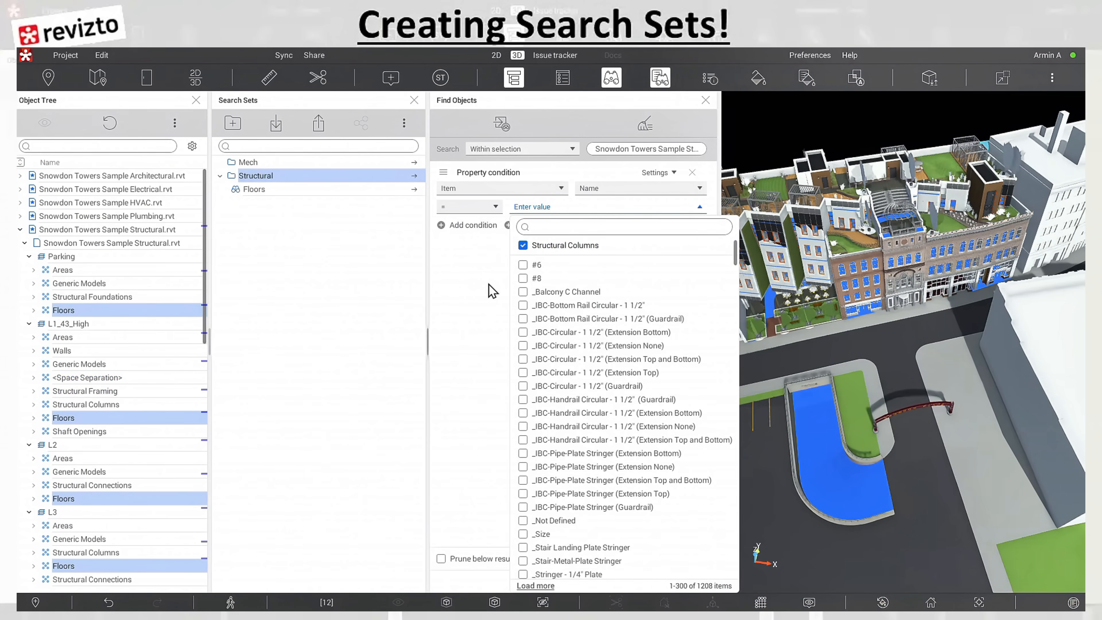
pyautogui.click(254, 410)
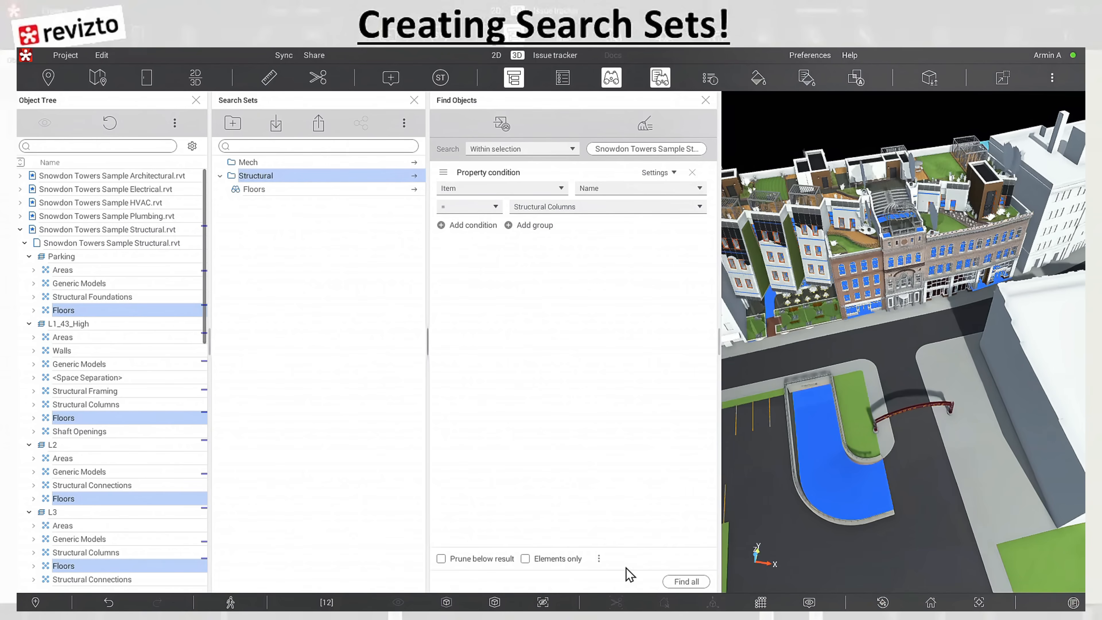
pyautogui.click(681, 583)
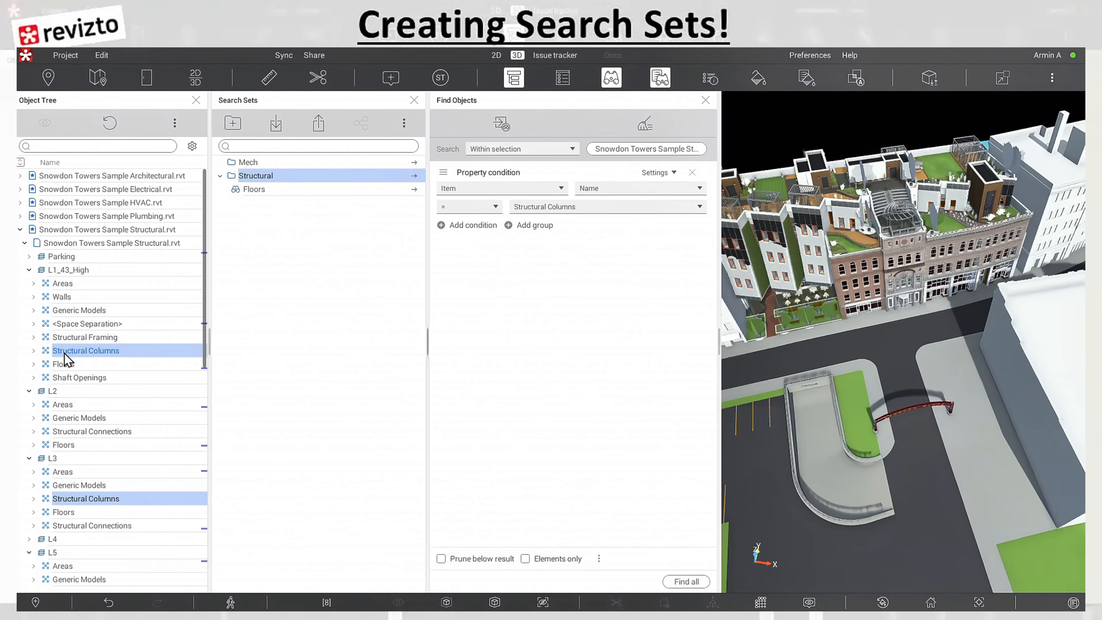
pyautogui.scroll(-5, 117, 535)
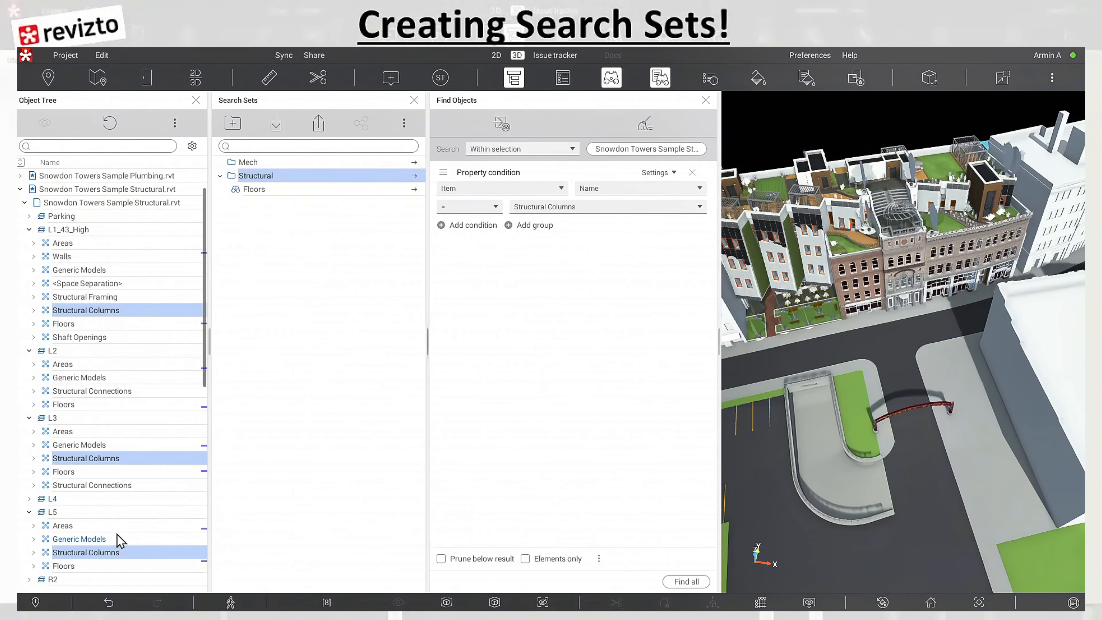
pyautogui.scroll(-2, 117, 535)
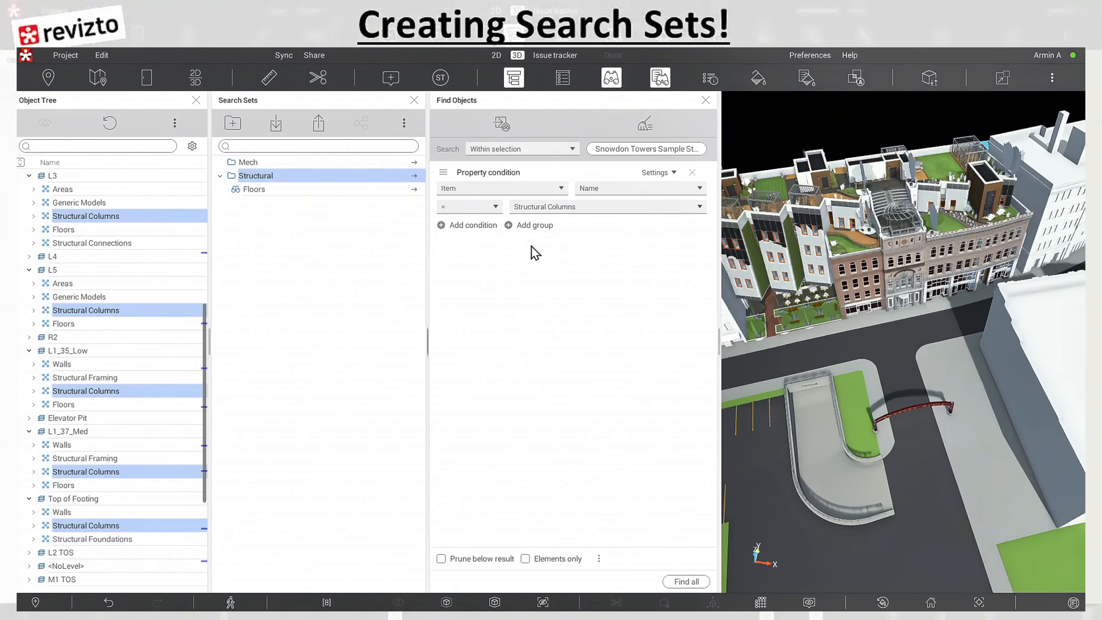
# Step: Save the search as a new search set named Structural Columns in the Structural folder
pyautogui.click(501, 125)
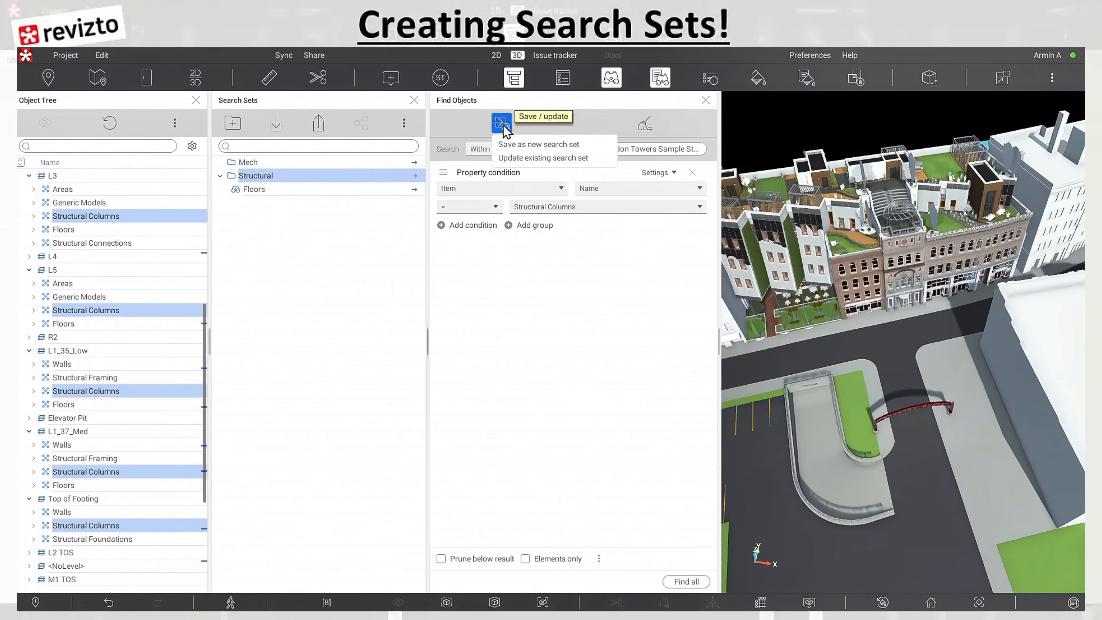
pyautogui.click(543, 145)
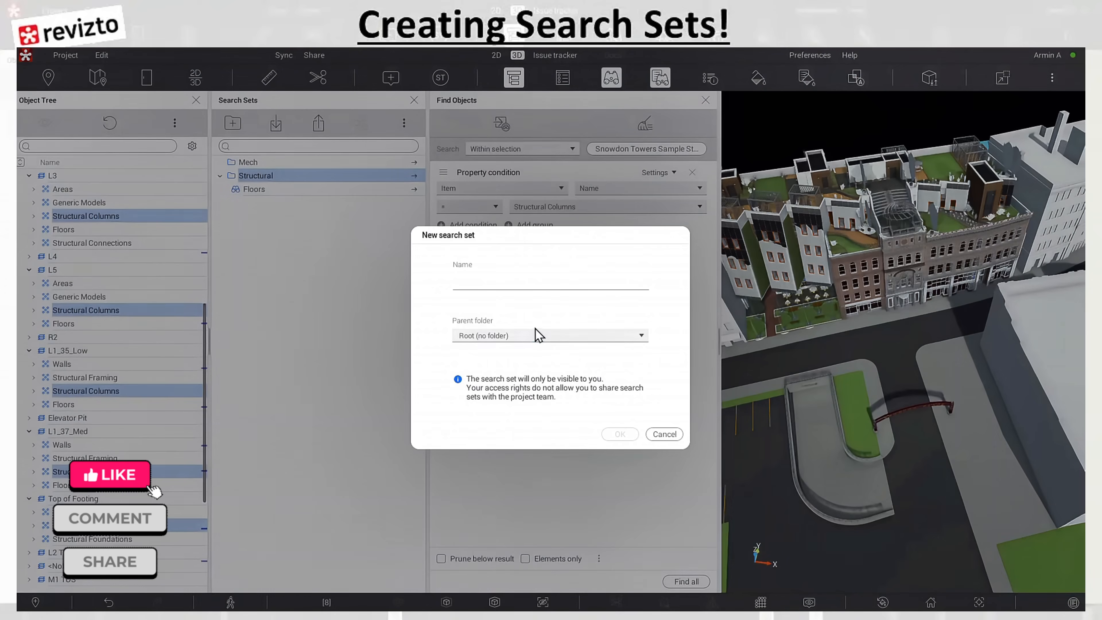
pyautogui.click(537, 335)
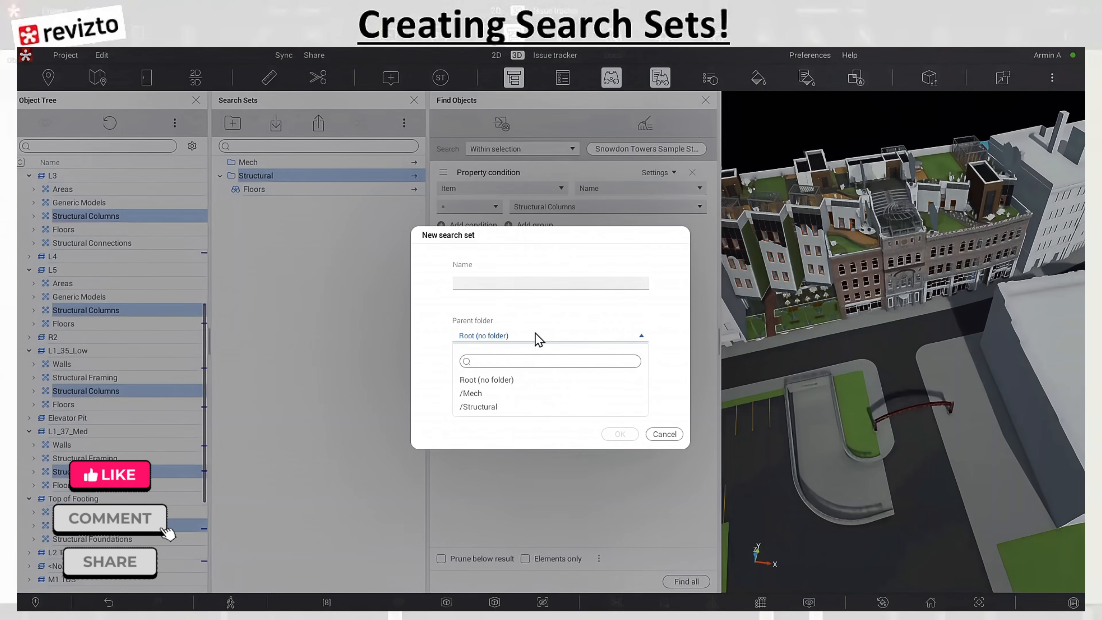
pyautogui.click(495, 406)
pyautogui.click(499, 282)
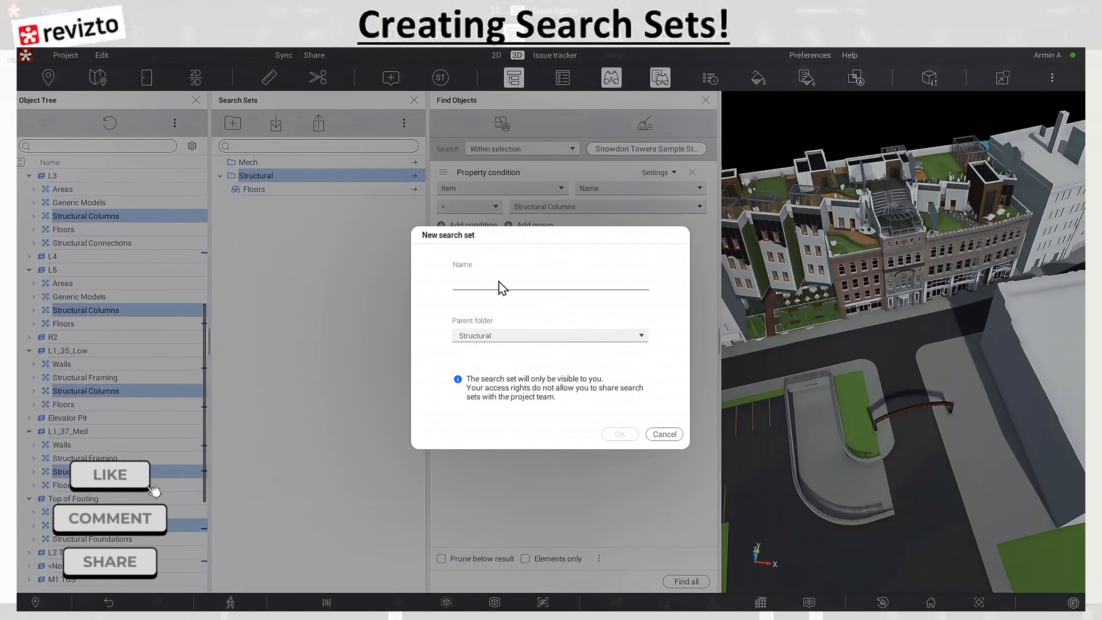
pyautogui.write('Structu')
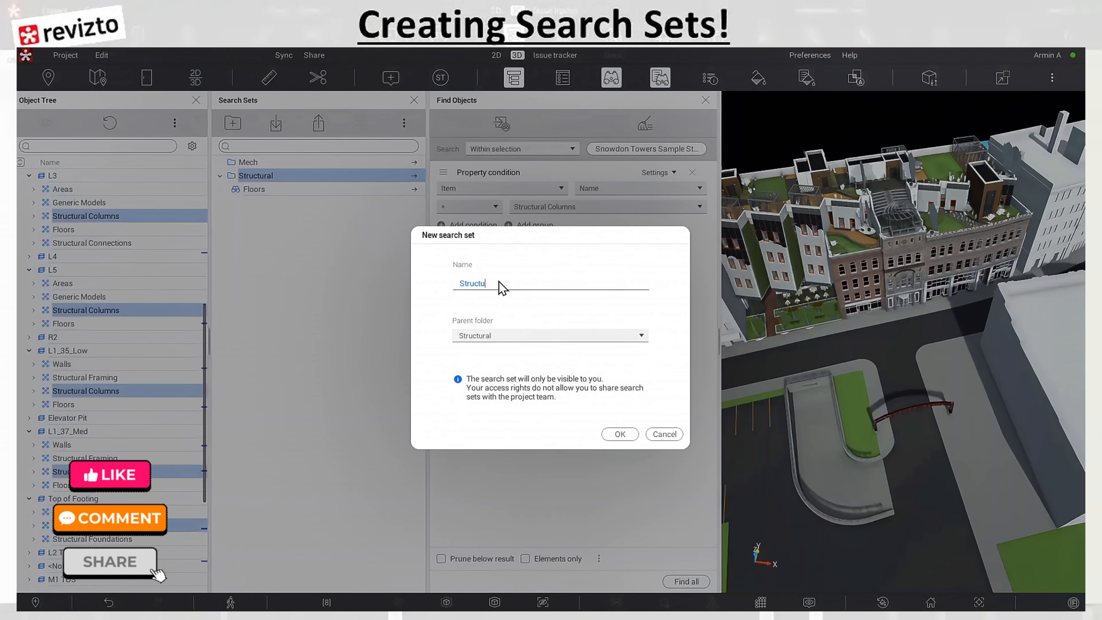
pyautogui.write('ral Colum')
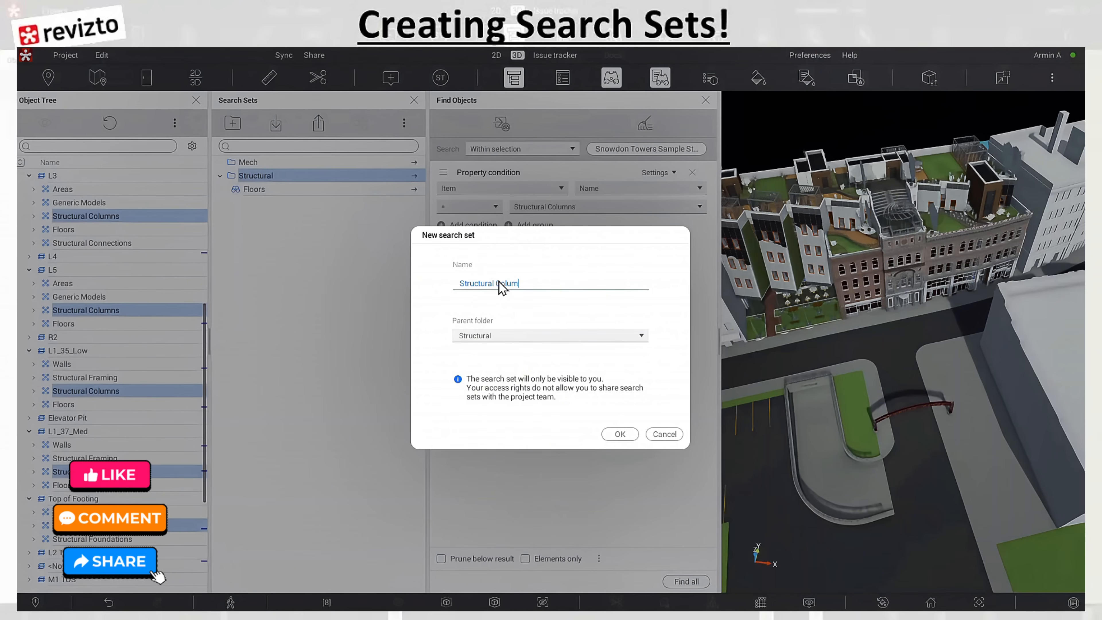
pyautogui.write('ns')
pyautogui.click(620, 434)
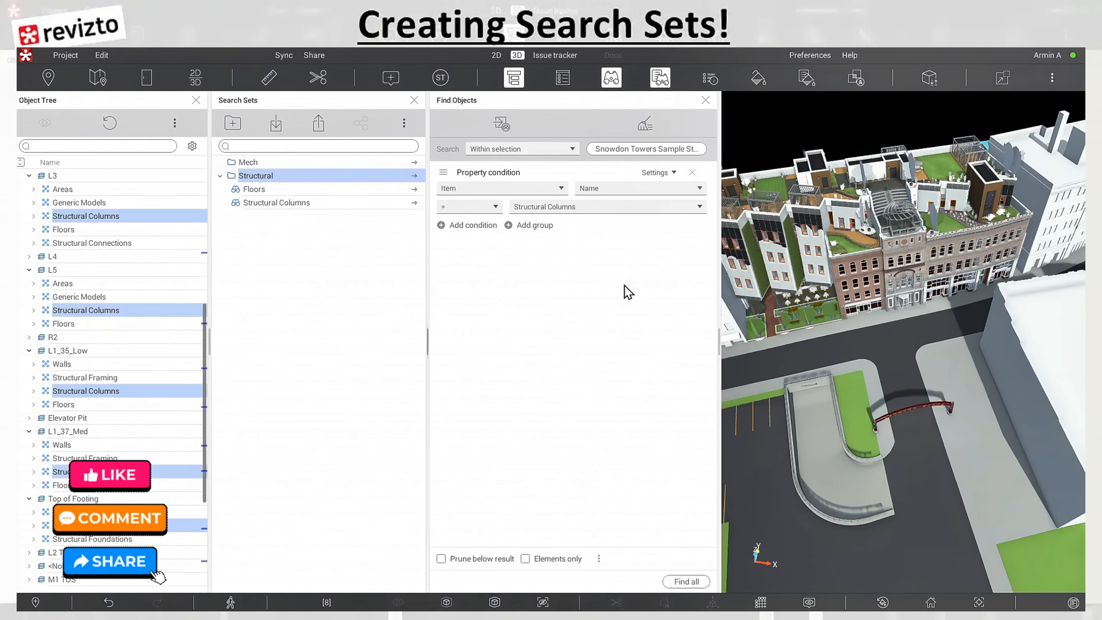
# Step: Clear the previous search conditions and limit the search to a selection of the Snowdon Towers Sample HVAC.rvt model
pyautogui.click(644, 129)
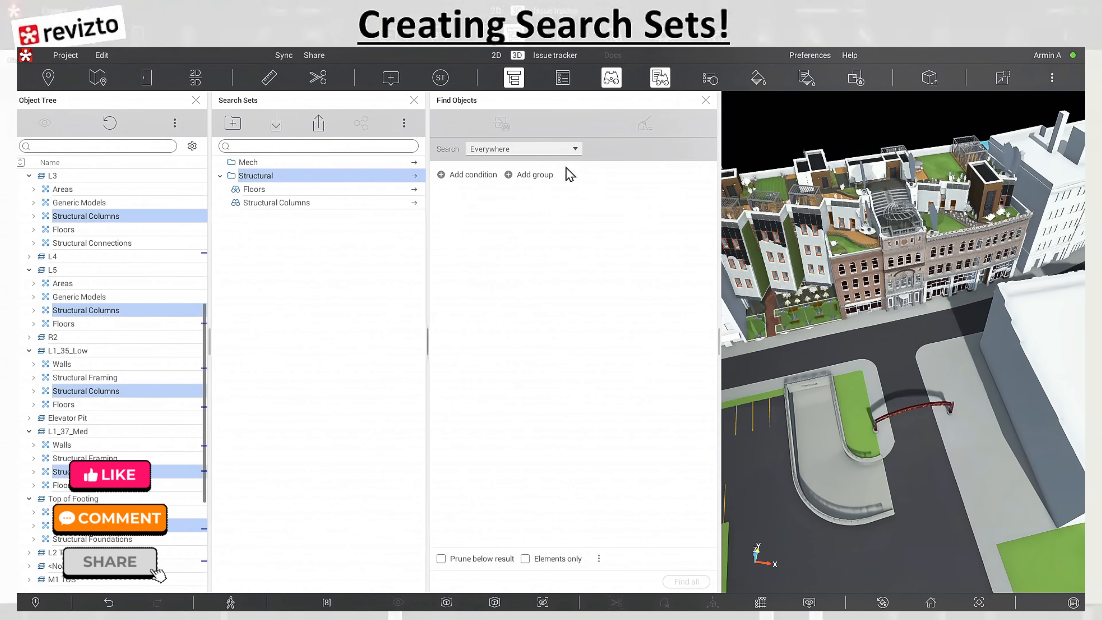
pyautogui.click(336, 322)
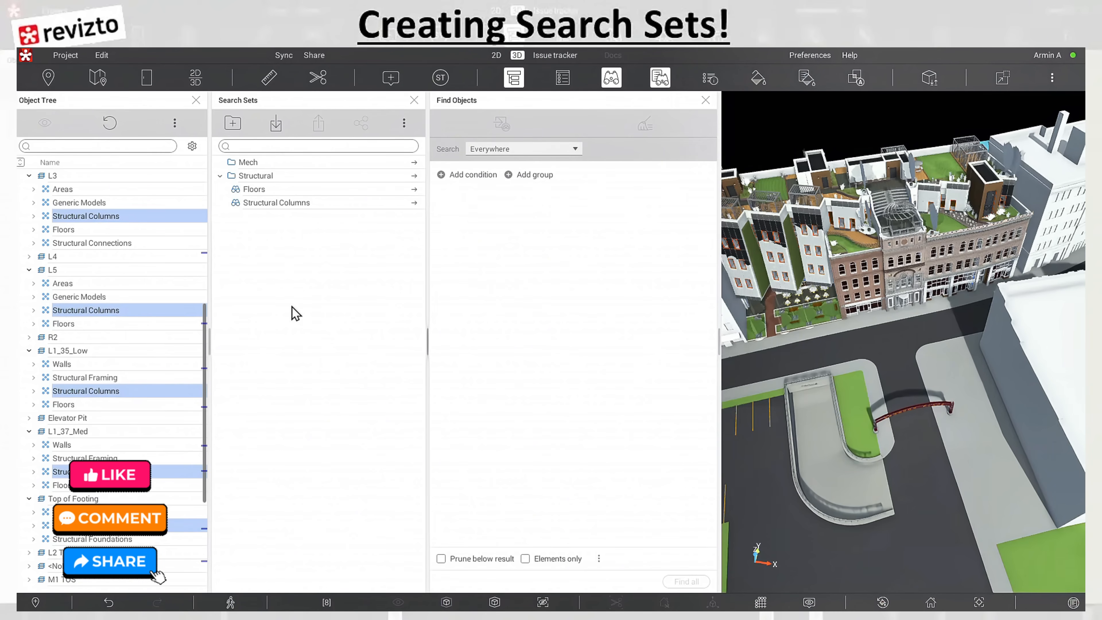
pyautogui.scroll(7, 142, 311)
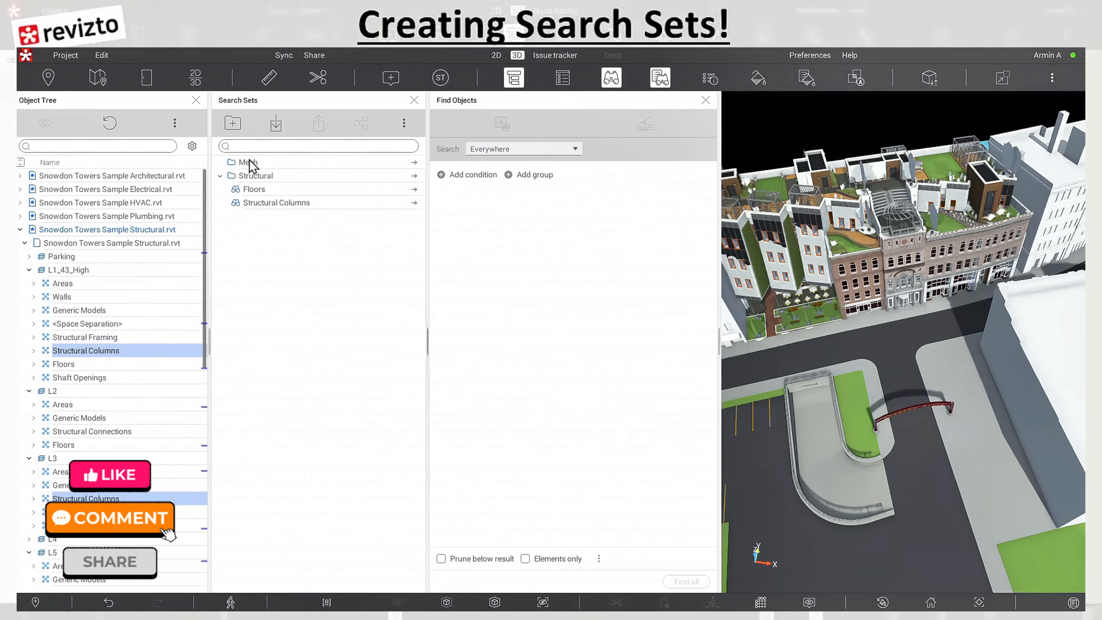
pyautogui.click(516, 149)
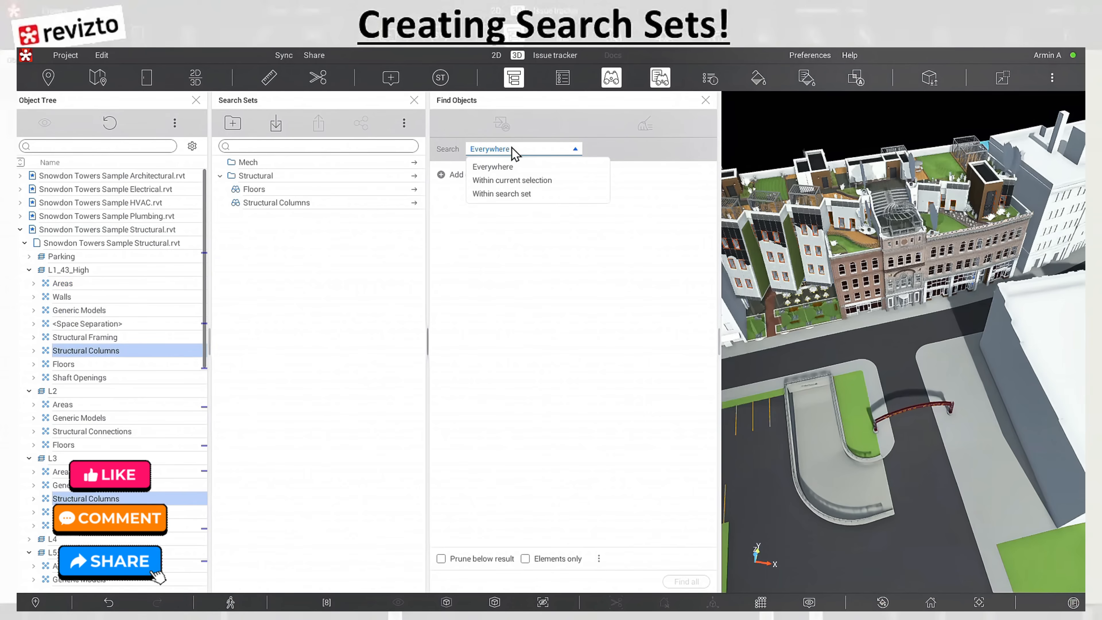
pyautogui.click(518, 180)
pyautogui.click(142, 202)
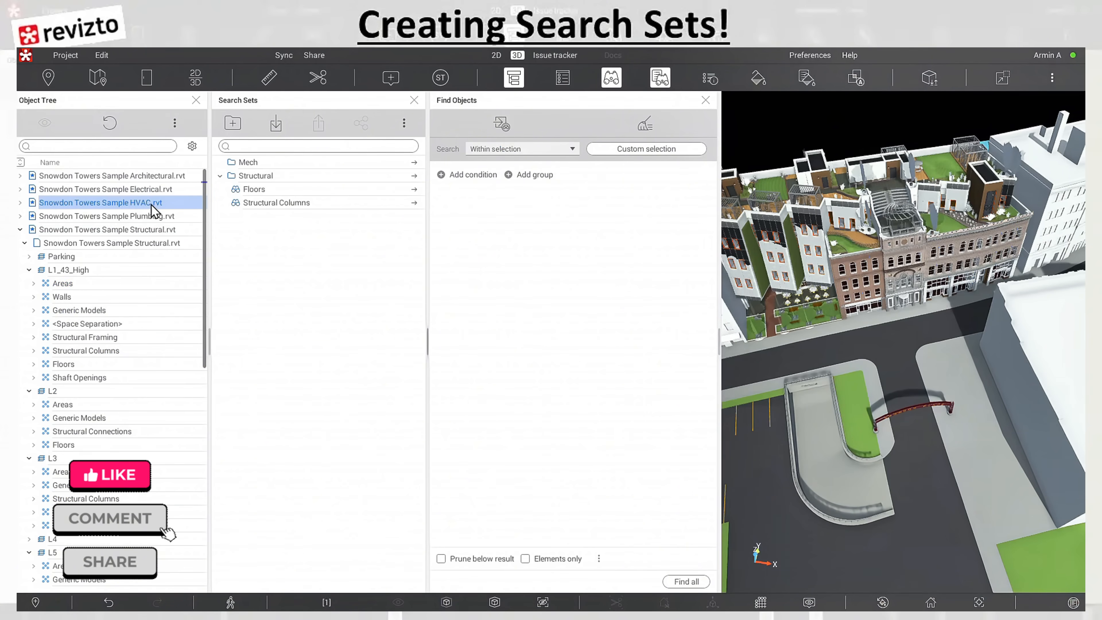
pyautogui.click(516, 150)
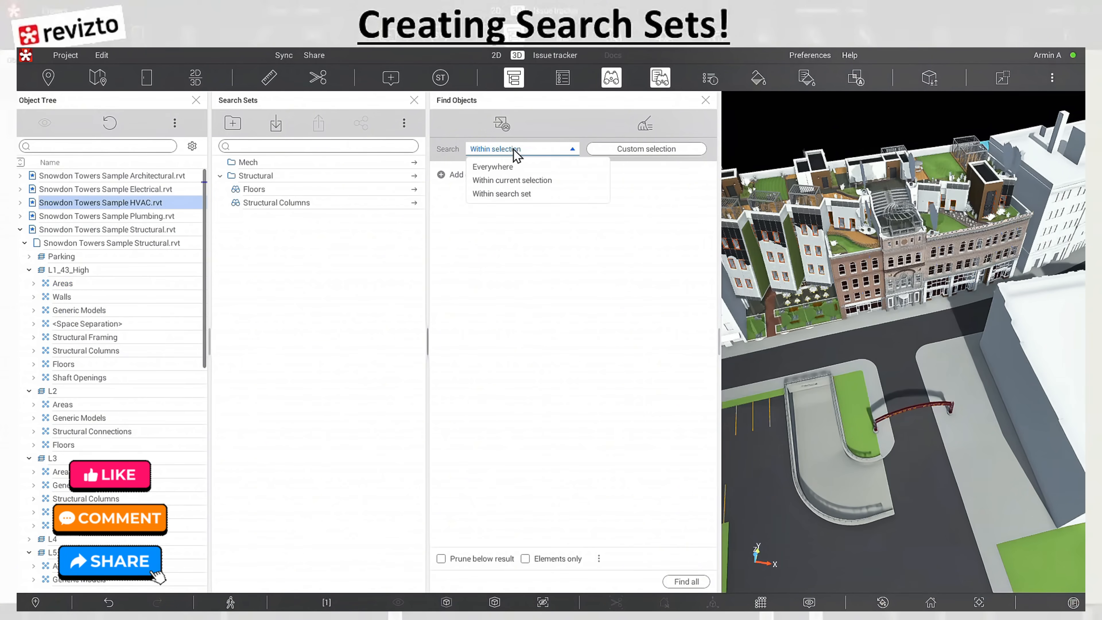
pyautogui.click(530, 179)
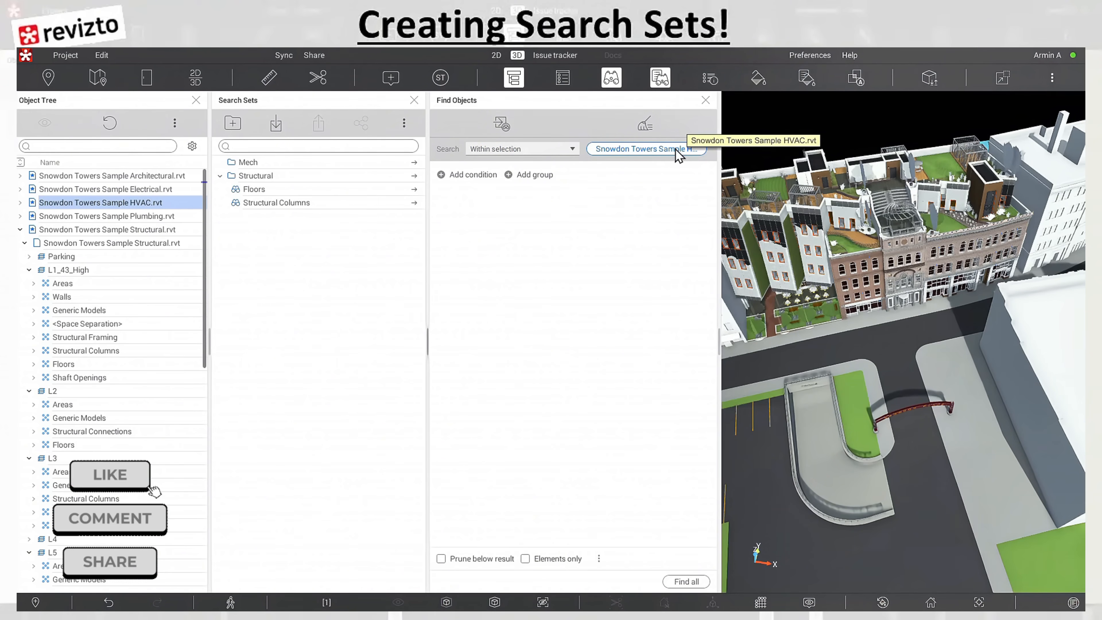
# Step: Add a property condition that uses the Item category and its Name property
pyautogui.click(466, 179)
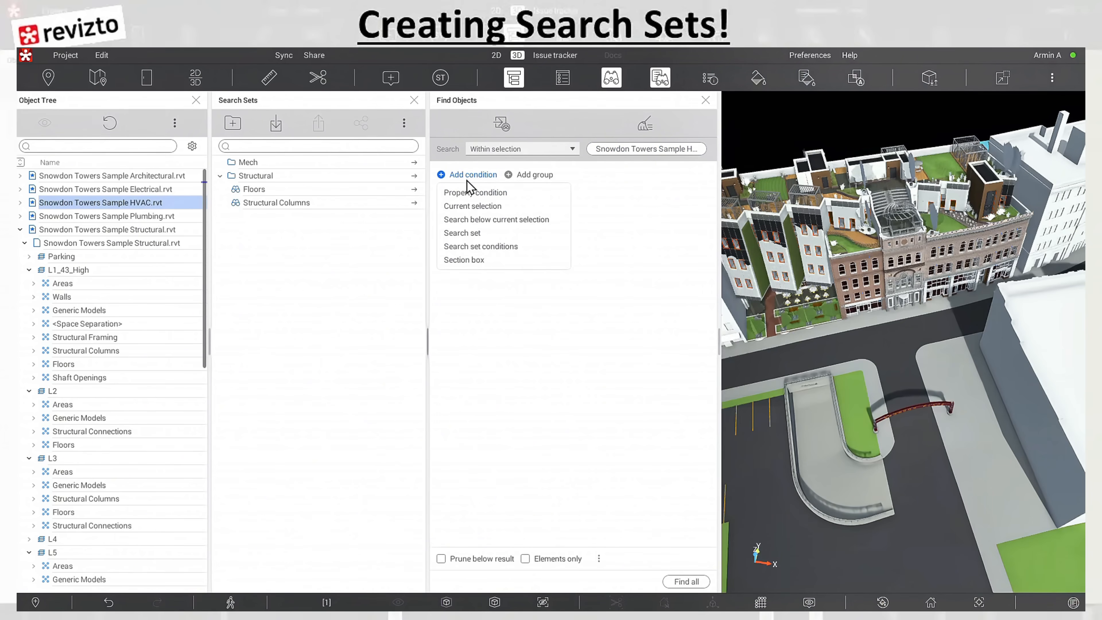
pyautogui.click(482, 193)
pyautogui.click(502, 189)
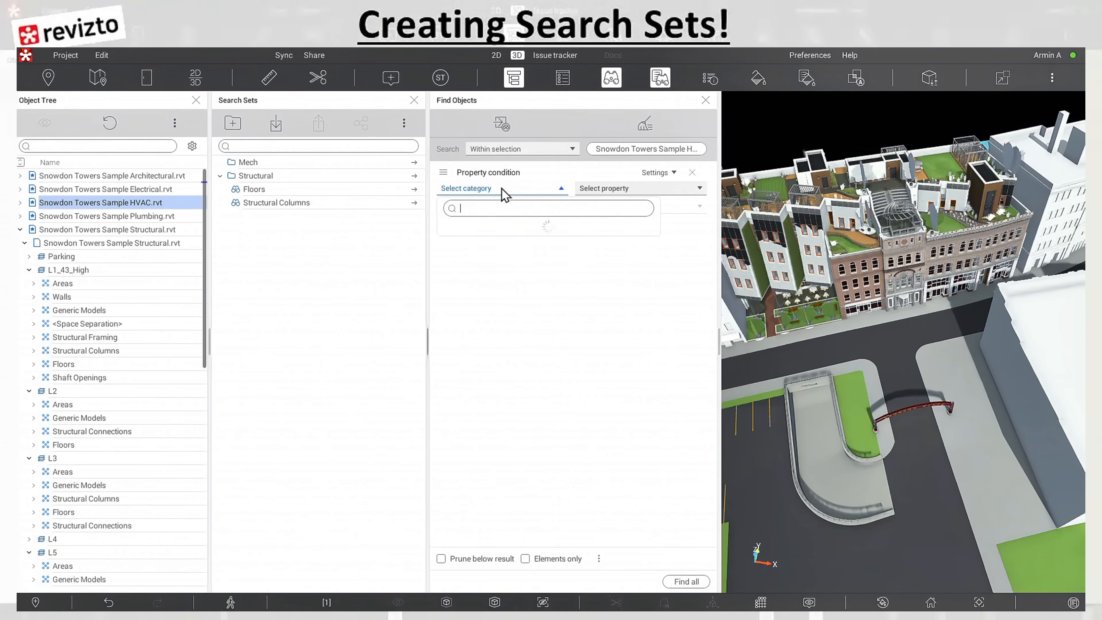
pyautogui.click(481, 244)
pyautogui.click(607, 191)
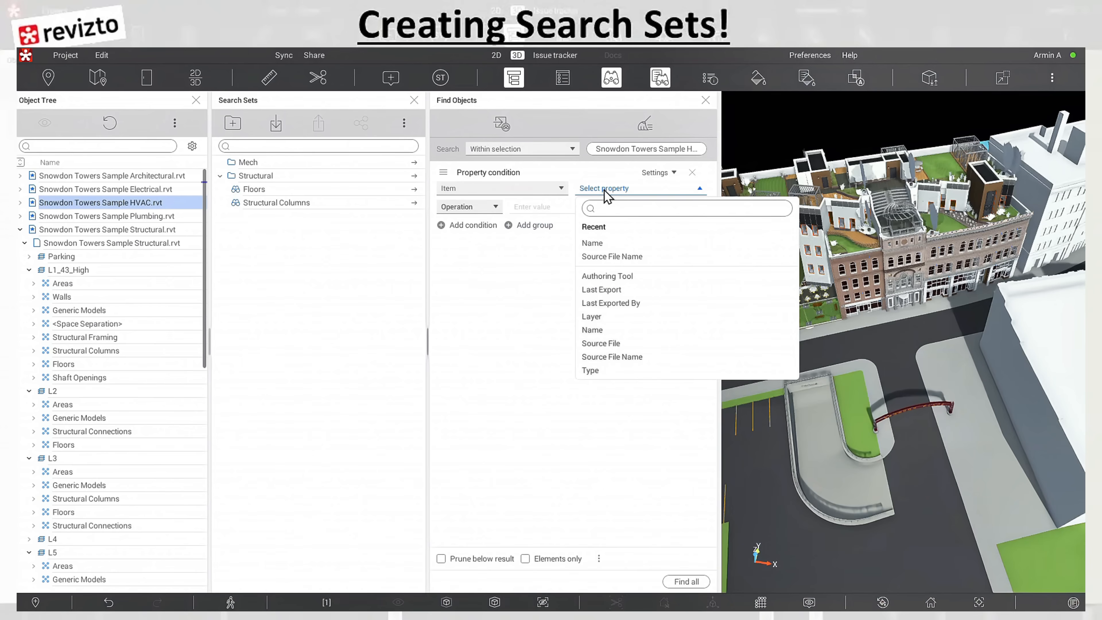
pyautogui.click(607, 243)
# Step: Match the Name condition to 16x4 Connection 8 Diameter Duct, Duct Fittings, Duct System, Duct Systems, Ducts, Rectangular Duct and Round Duct
pyautogui.click(572, 208)
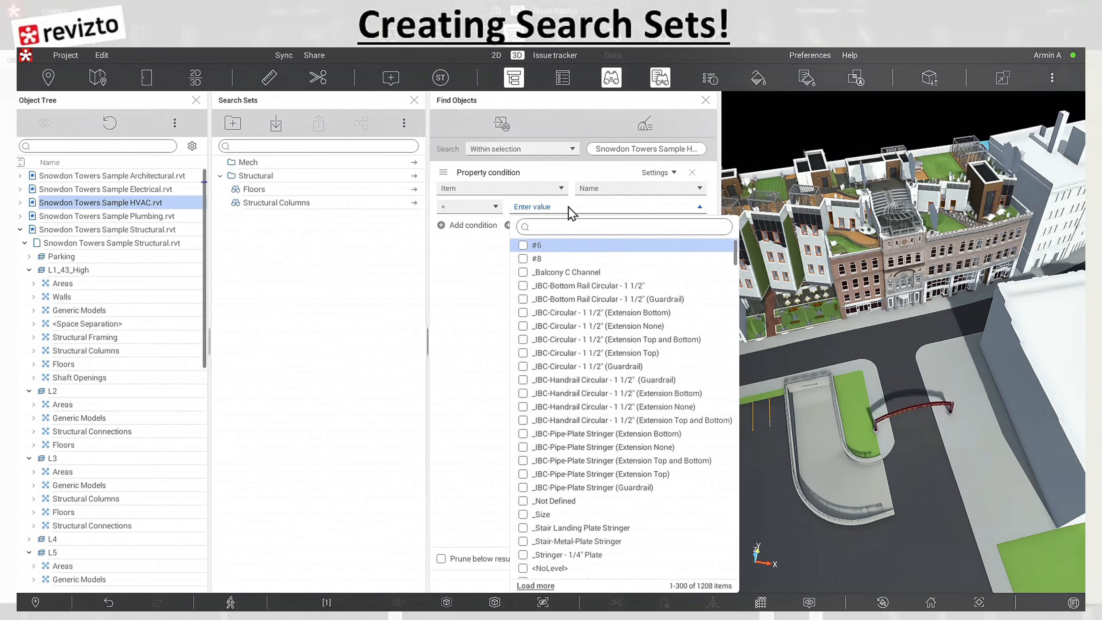
pyautogui.write('Duct')
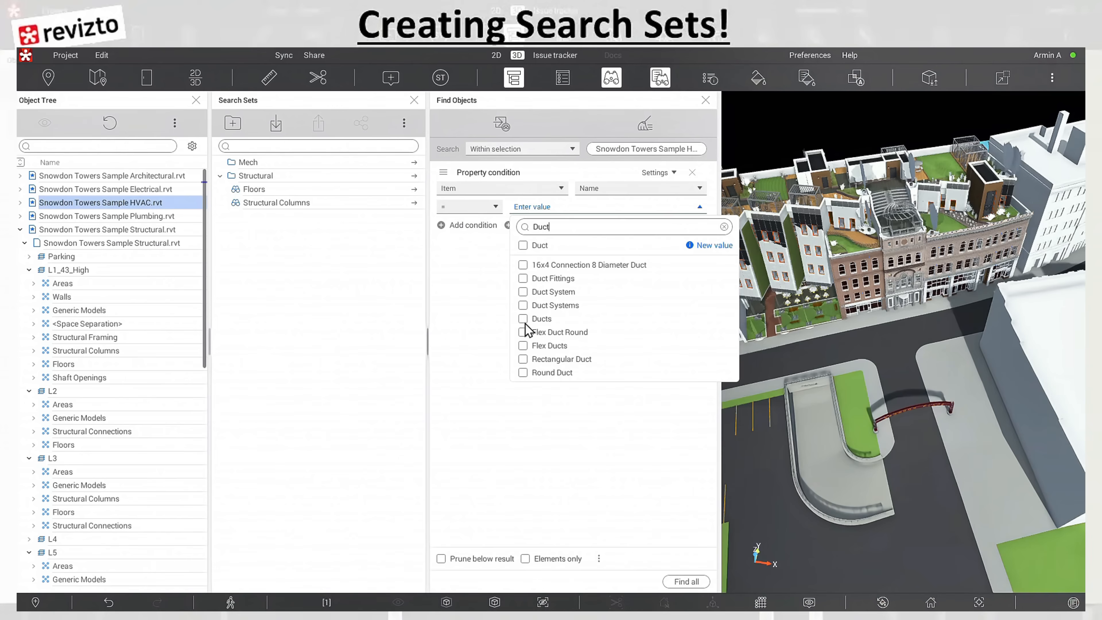
pyautogui.click(523, 265)
pyautogui.click(523, 278)
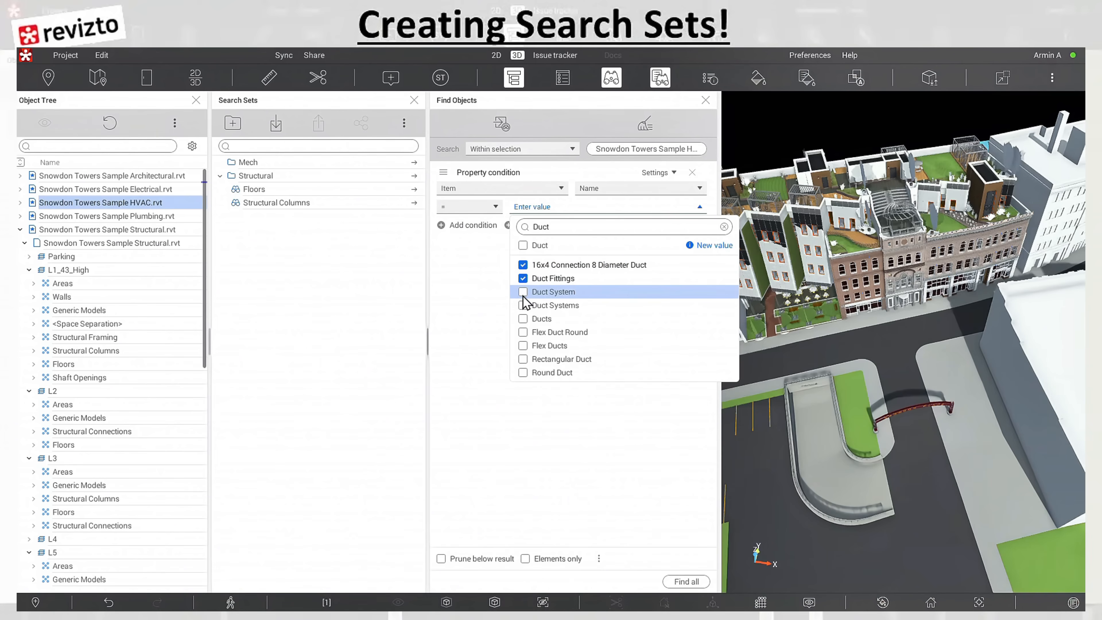
pyautogui.click(522, 292)
pyautogui.click(523, 305)
pyautogui.click(523, 319)
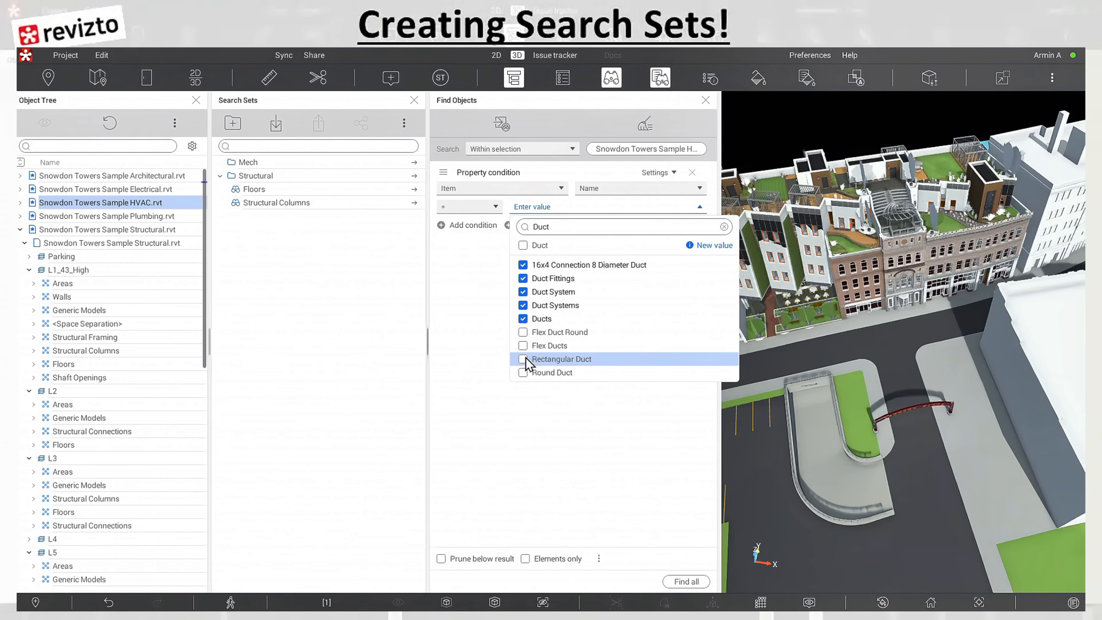
pyautogui.click(523, 359)
pyautogui.click(523, 372)
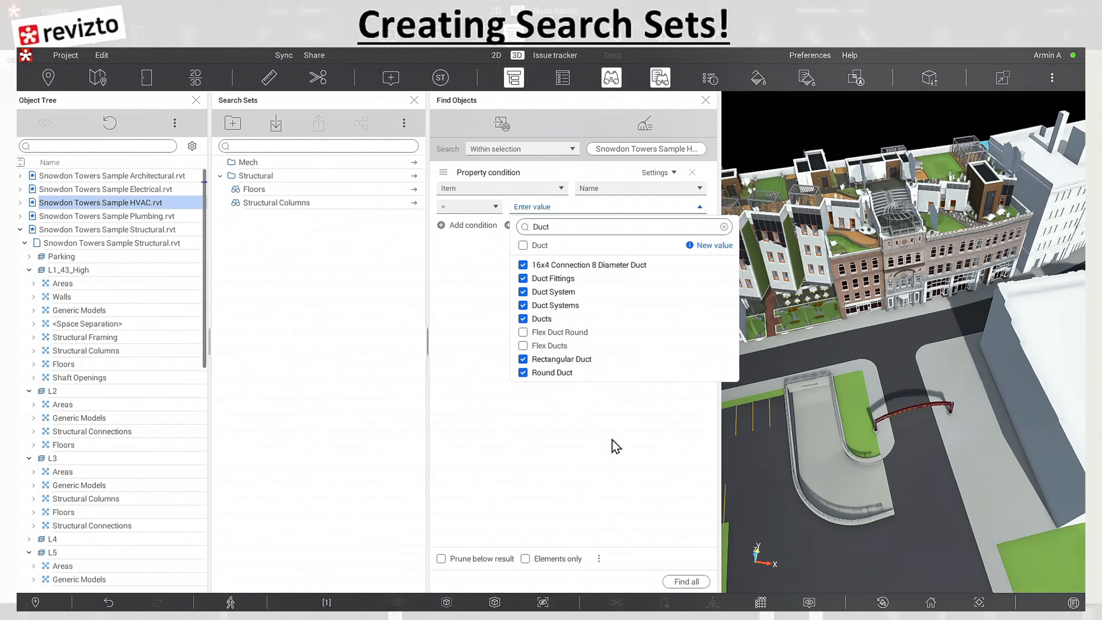
# Step: Try finding all matching duct objects with results restricted to elements only, and turn that restriction off again
pyautogui.click(690, 581)
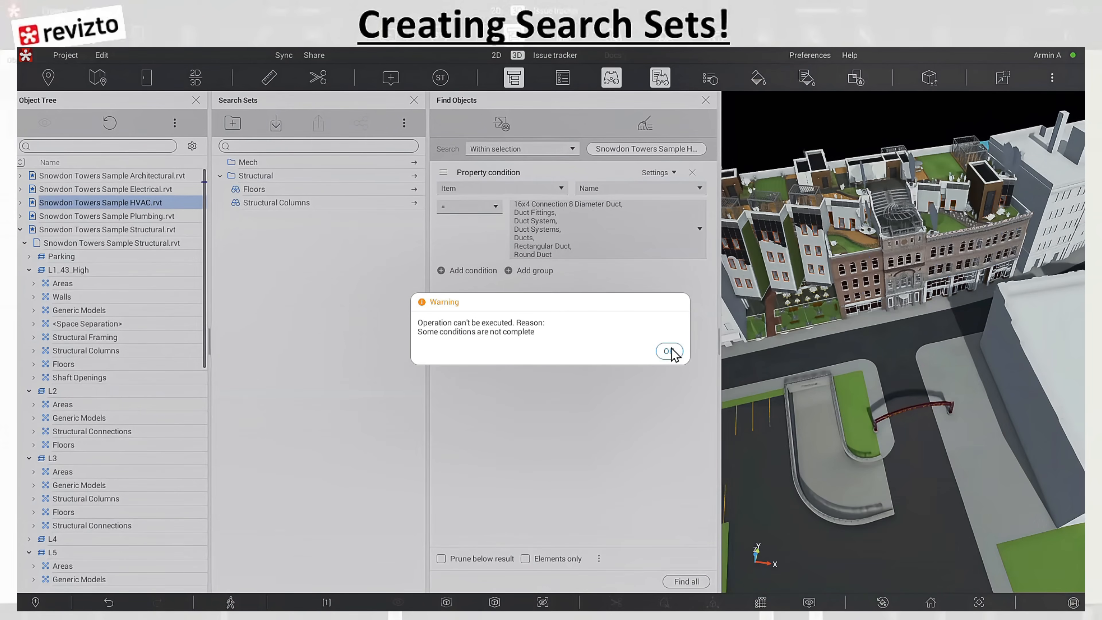
pyautogui.click(669, 351)
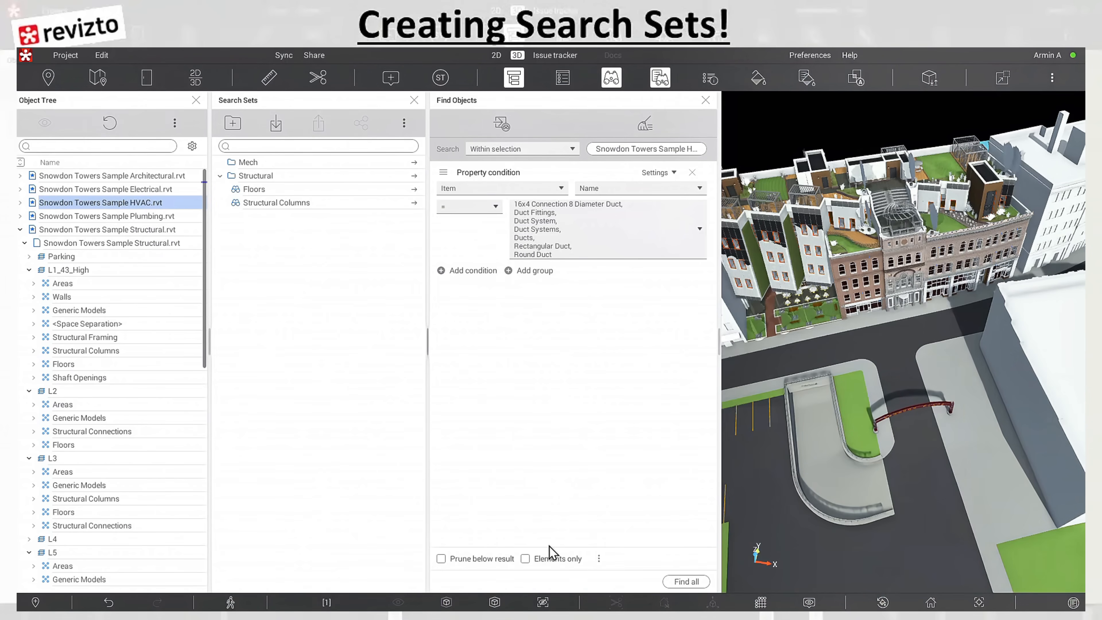
pyautogui.click(525, 559)
pyautogui.click(679, 583)
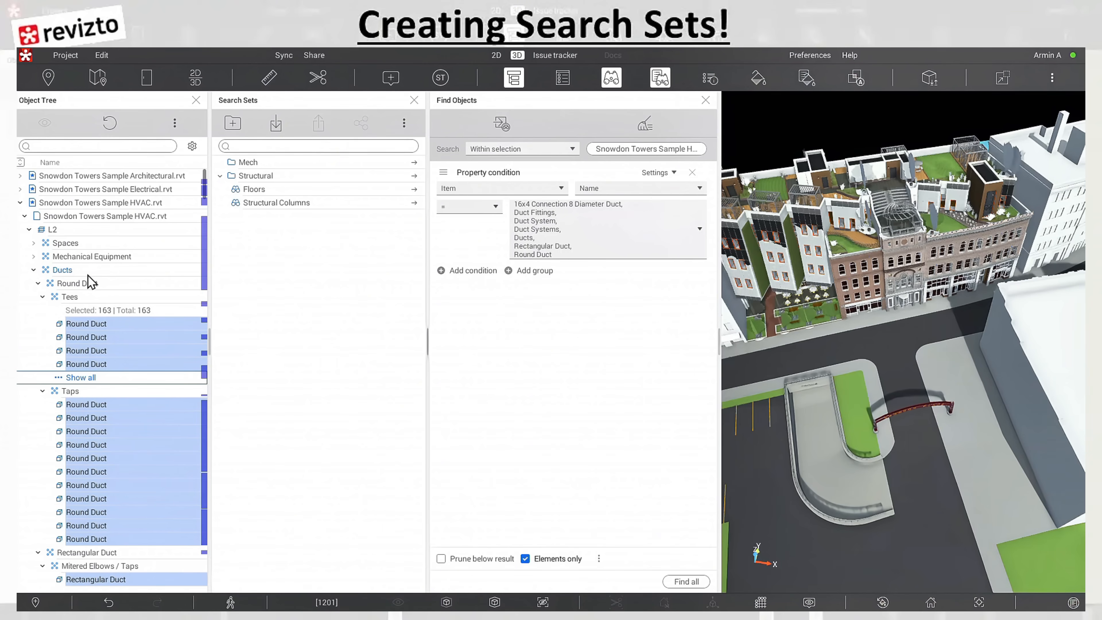
pyautogui.click(619, 242)
pyautogui.click(525, 559)
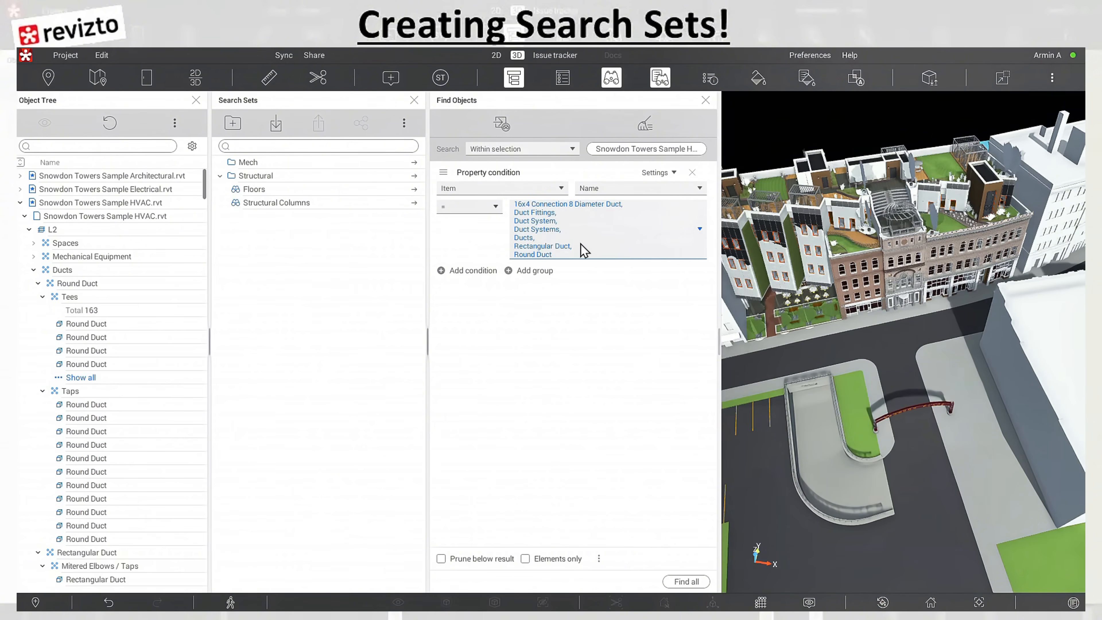
# Step: Deselect all of the chosen duct entries so the Name condition has no value
pyautogui.click(700, 230)
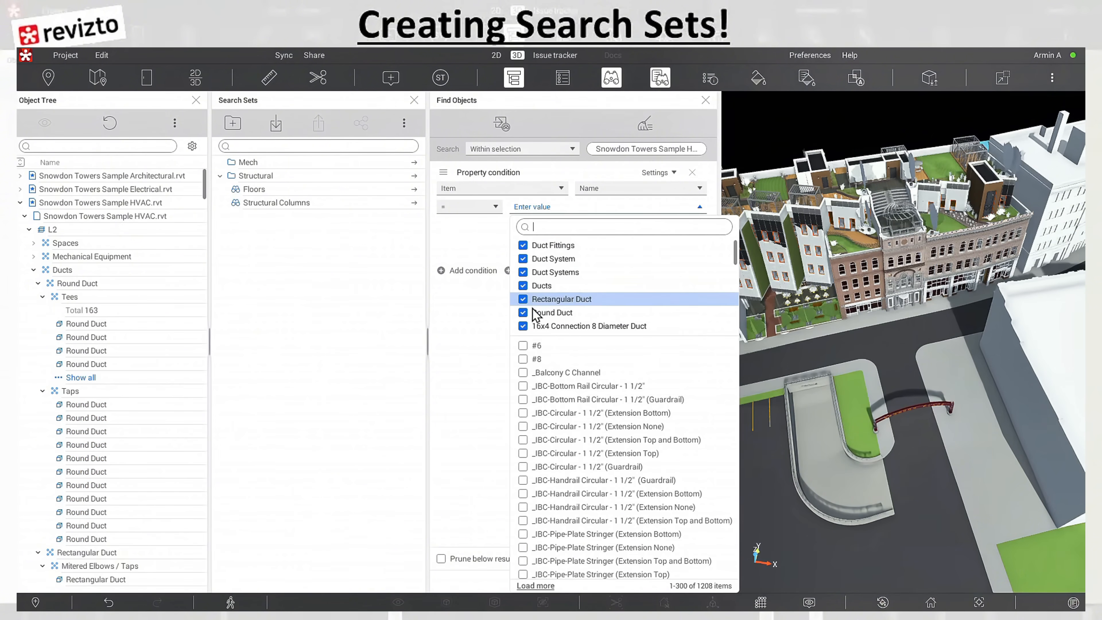
pyautogui.click(524, 326)
pyautogui.click(524, 312)
pyautogui.click(524, 299)
pyautogui.click(524, 285)
pyautogui.click(524, 271)
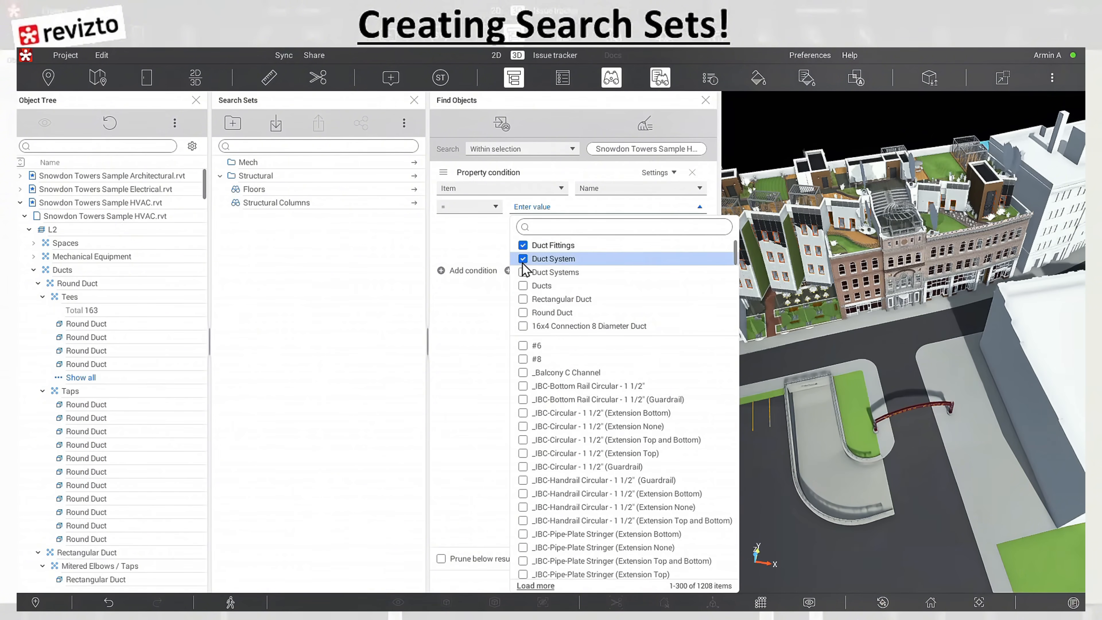
pyautogui.click(524, 258)
pyautogui.click(523, 246)
pyautogui.click(482, 329)
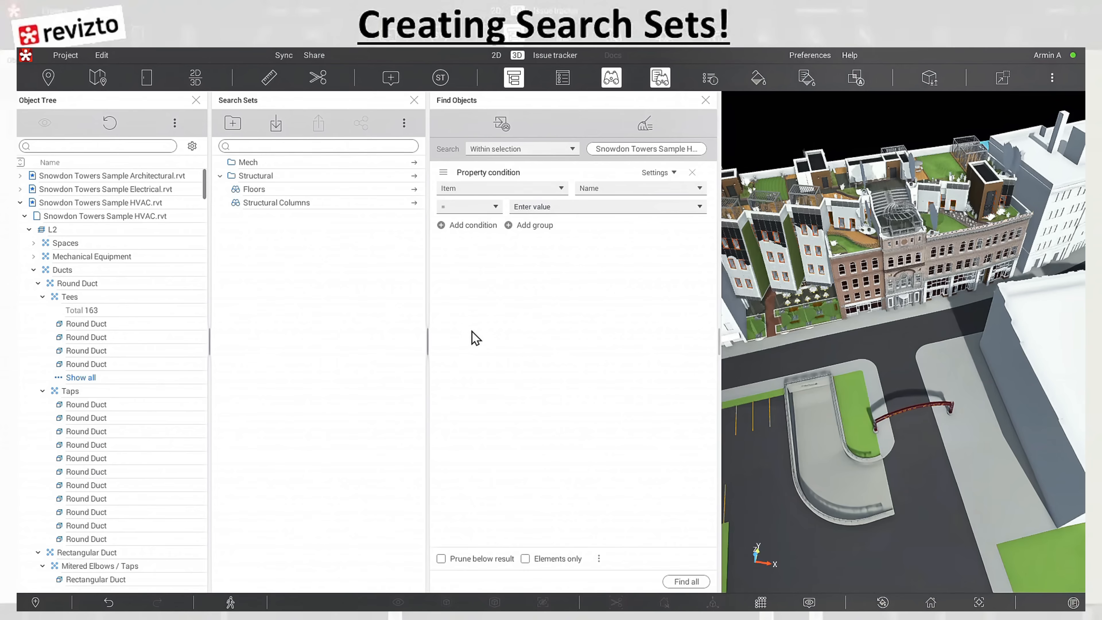
# Step: Try finding all HVAC objects whose Name equals the new custom value Duct
pyautogui.click(588, 208)
pyautogui.write('Duct')
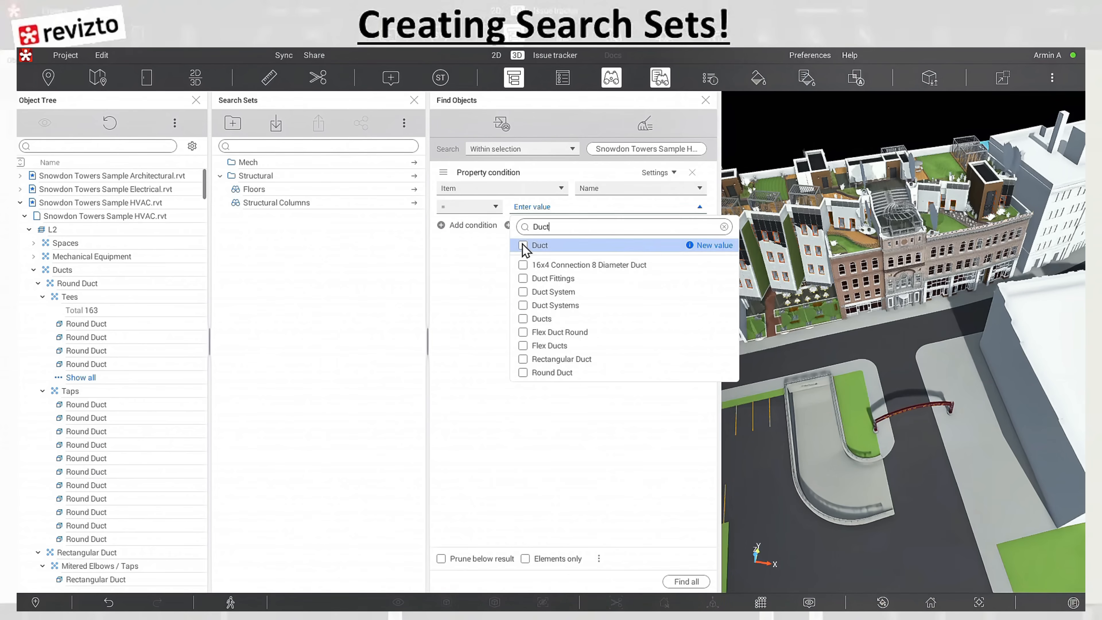
pyautogui.click(523, 246)
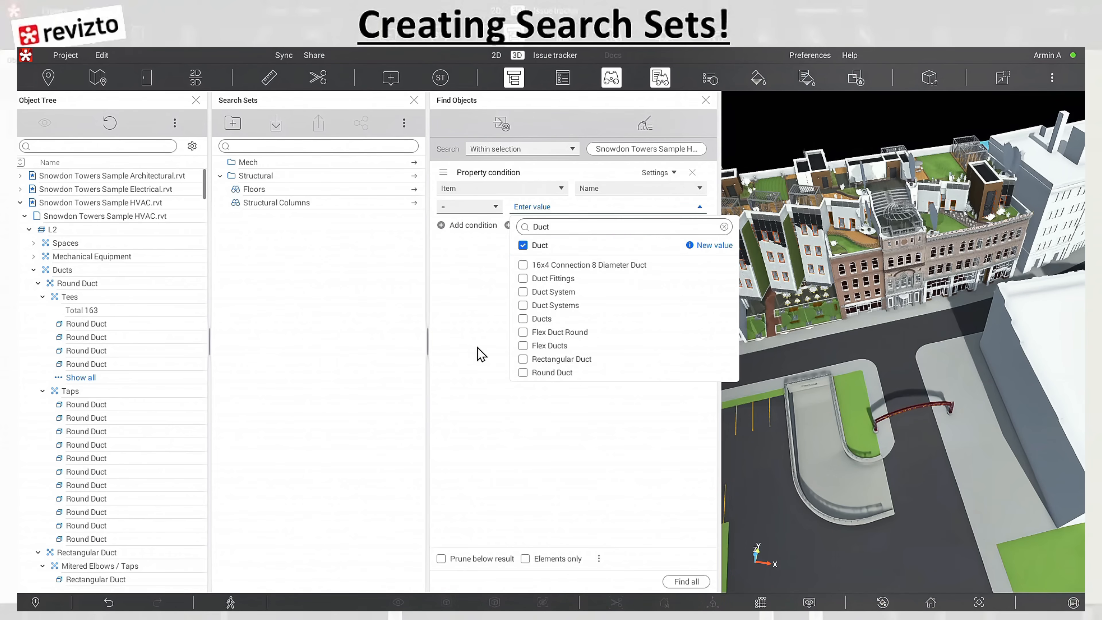
pyautogui.click(481, 352)
pyautogui.click(700, 582)
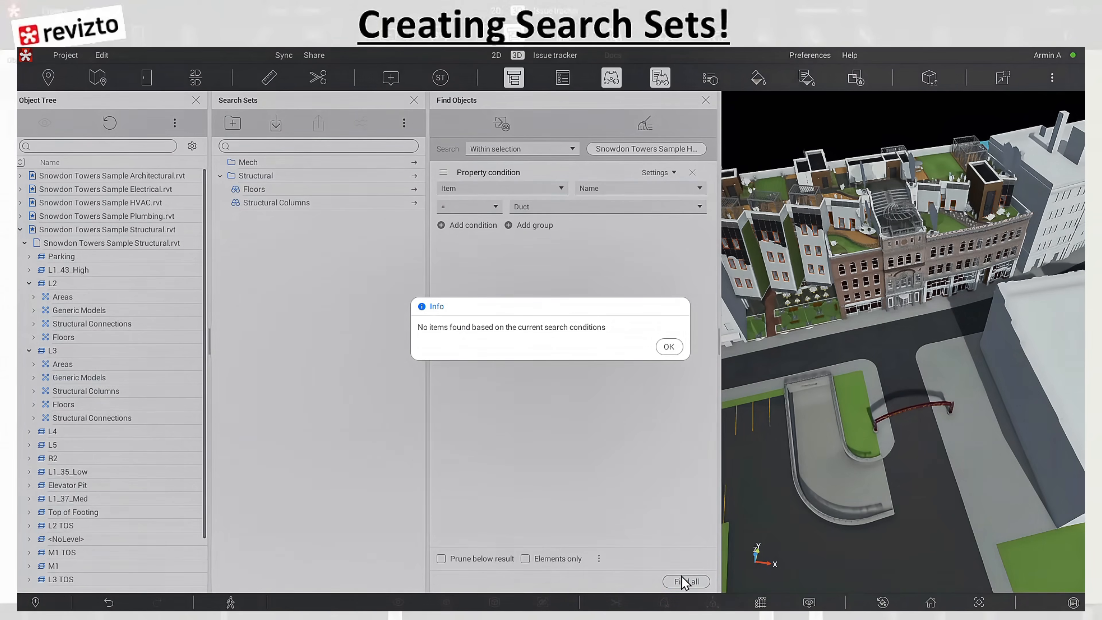
pyautogui.click(669, 346)
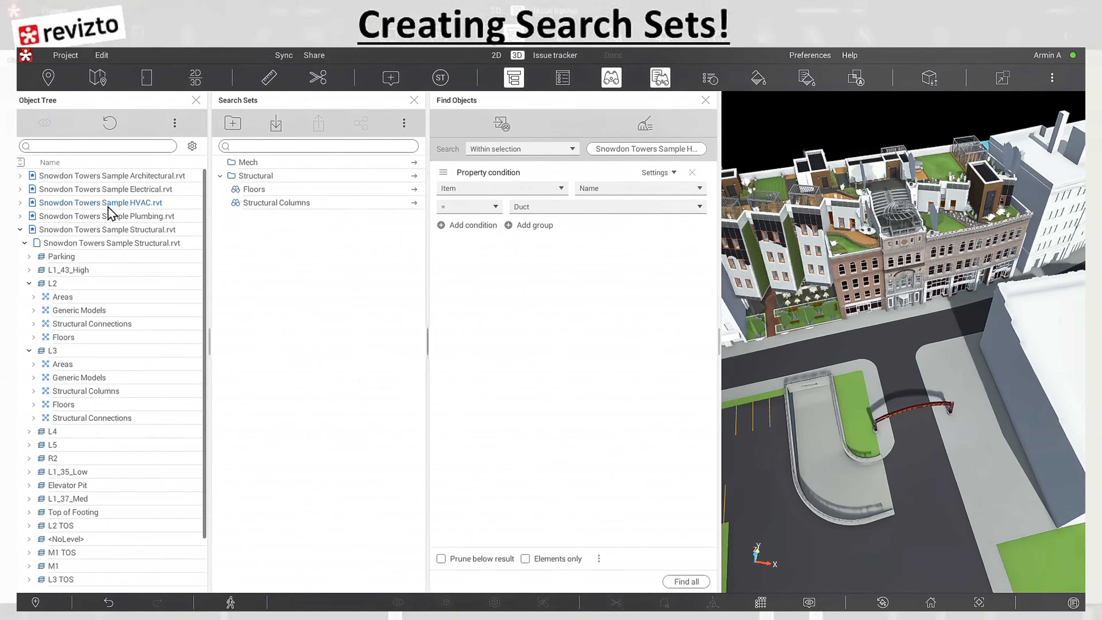
# Step: Replace Duct with existing entries 16x4 Connection 8 Diameter Duct, Duct Fittings, Duct System, Duct Systems, Ducts, Rectangular Duct and Round Duct, and find all matches
pyautogui.click(619, 212)
pyautogui.click(533, 245)
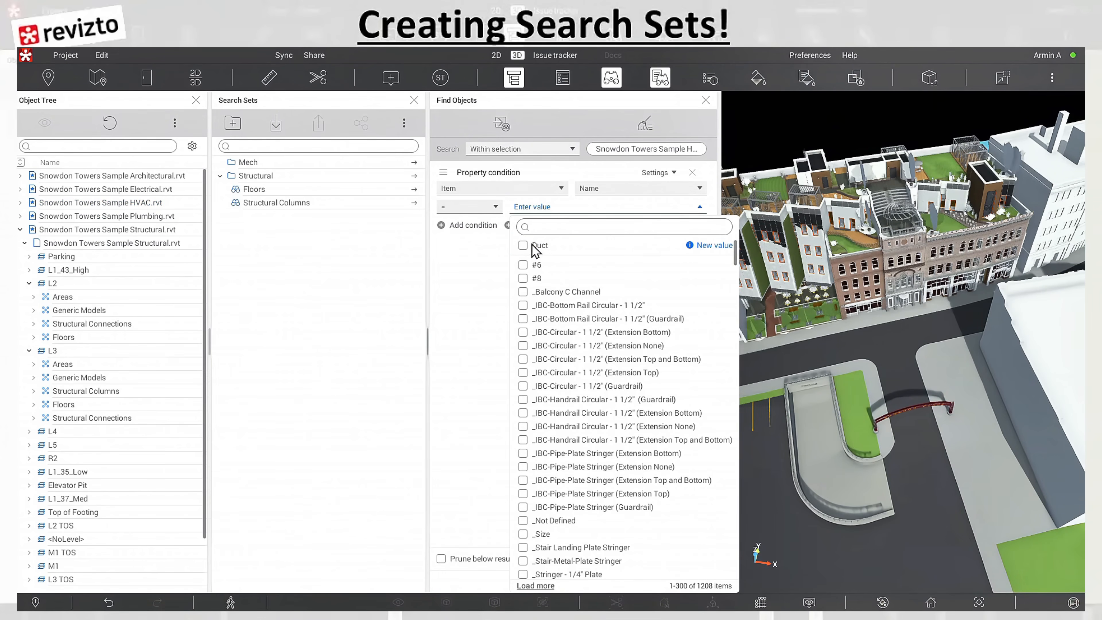
pyautogui.write('Duct')
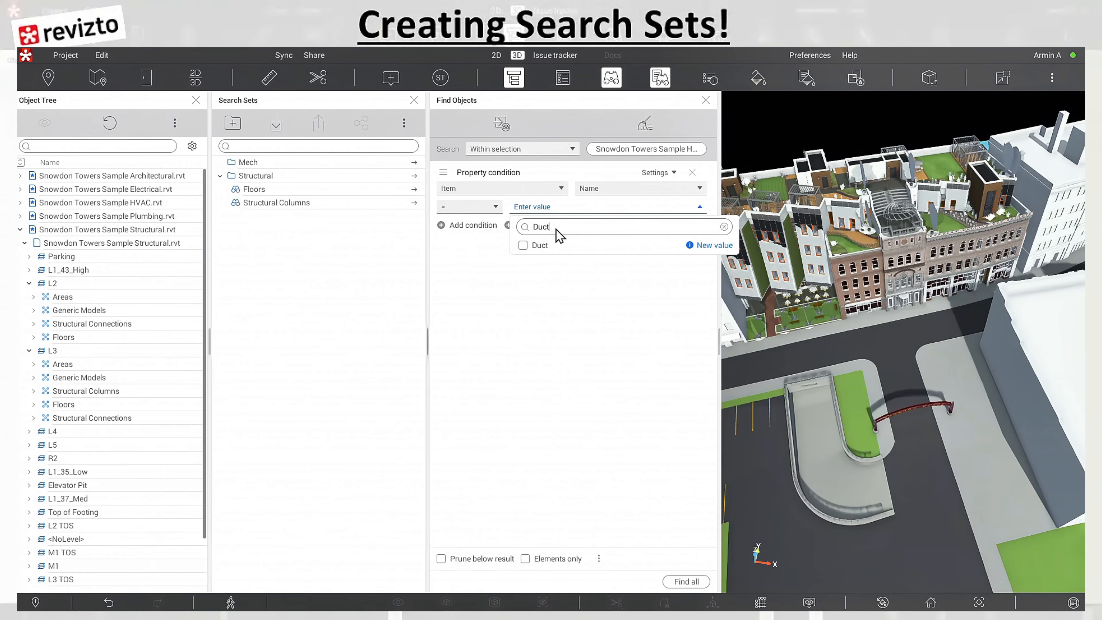
pyautogui.click(523, 265)
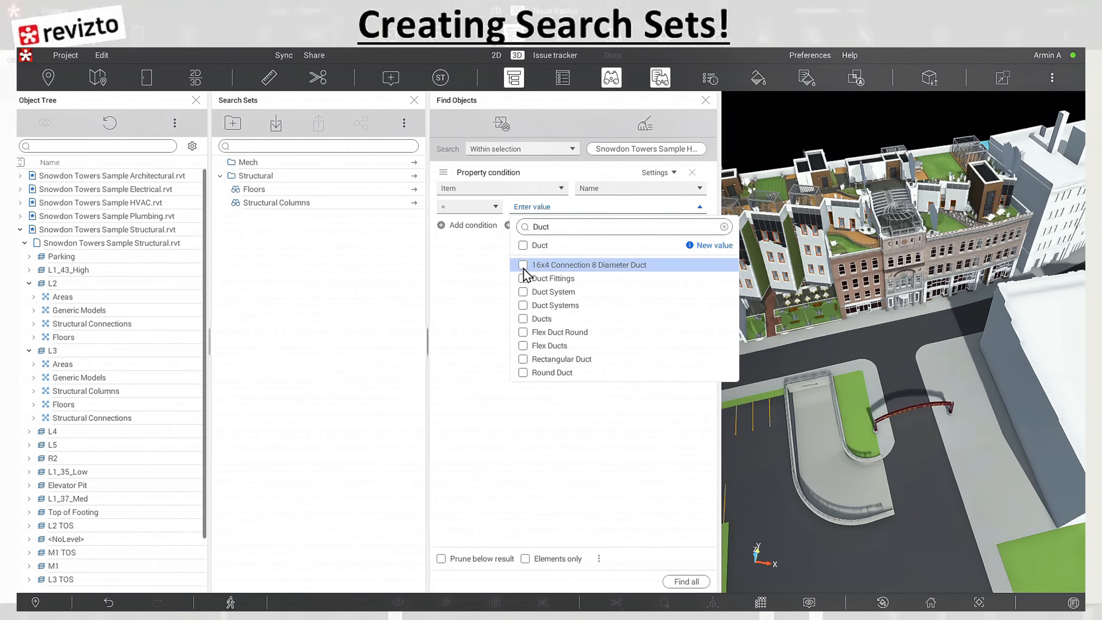
pyautogui.click(523, 278)
pyautogui.click(523, 292)
pyautogui.click(523, 305)
pyautogui.click(522, 319)
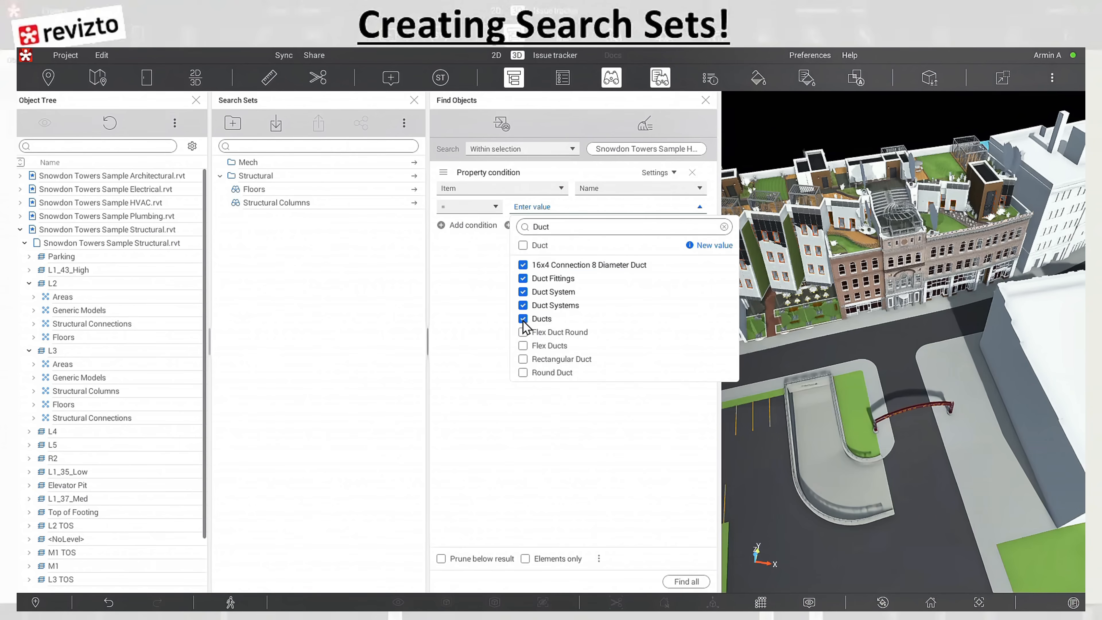
pyautogui.click(523, 359)
pyautogui.click(523, 372)
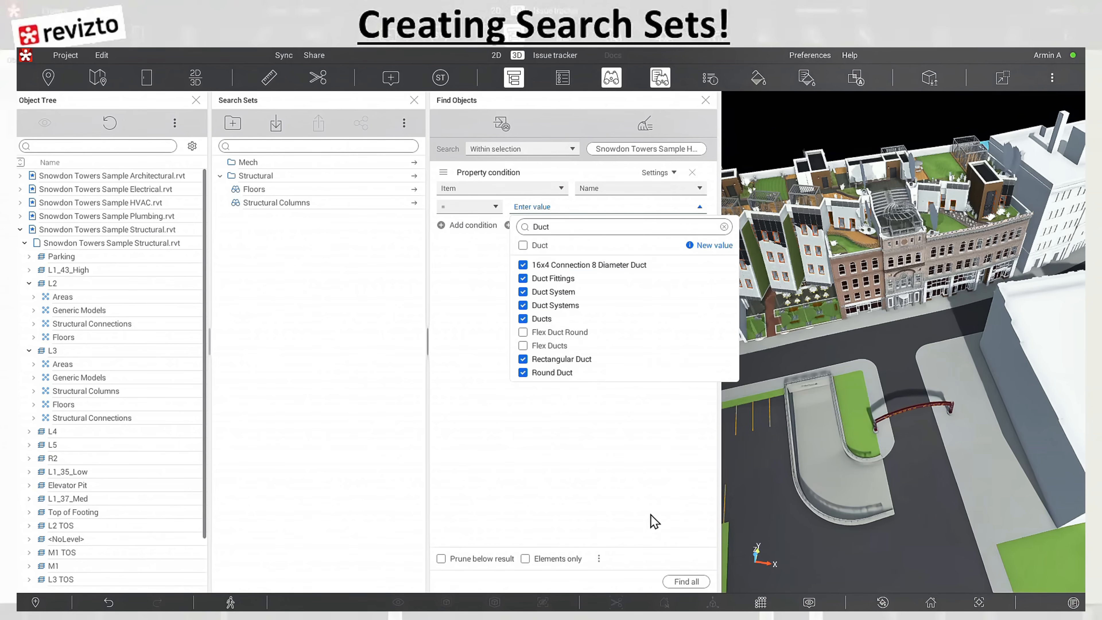
pyautogui.click(686, 581)
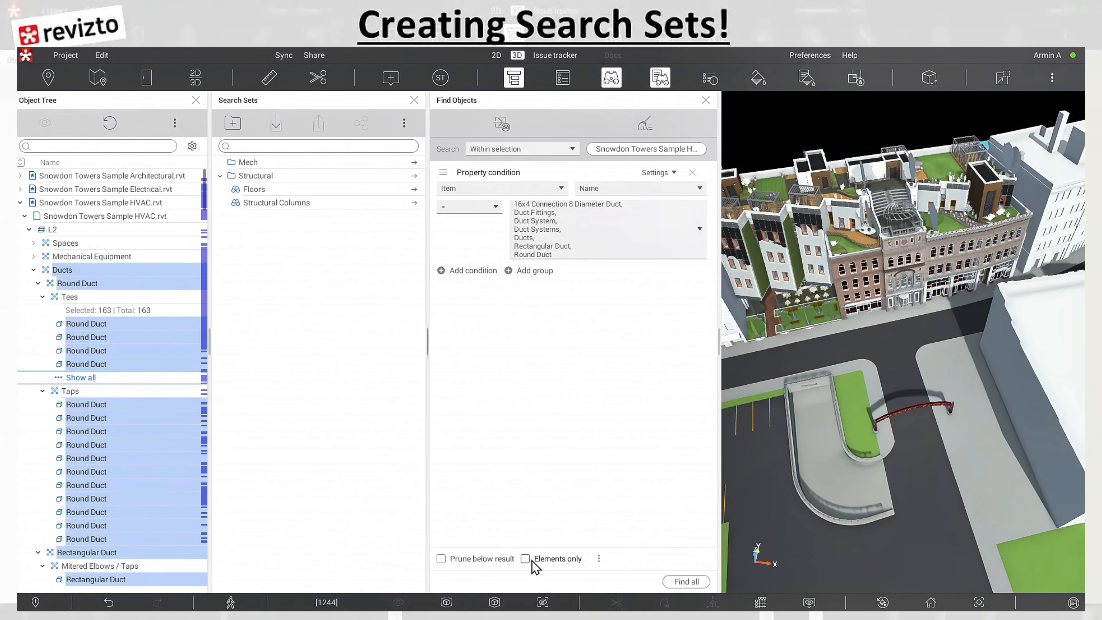
# Step: Save the current search as a new search set named Ducts in the Mech folder
pyautogui.click(501, 125)
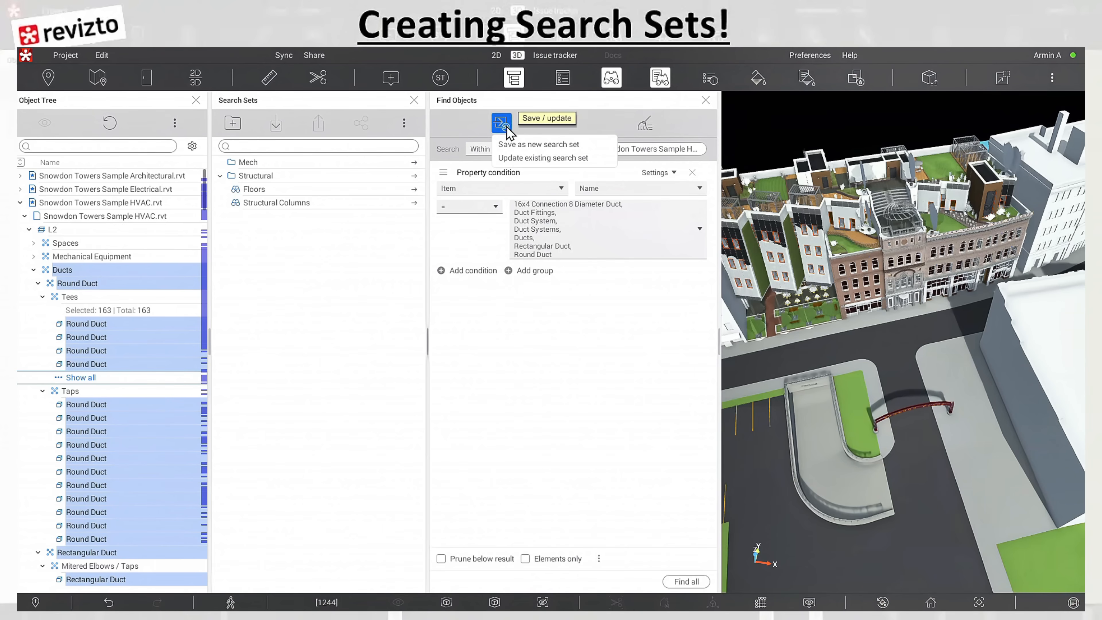
pyautogui.click(527, 143)
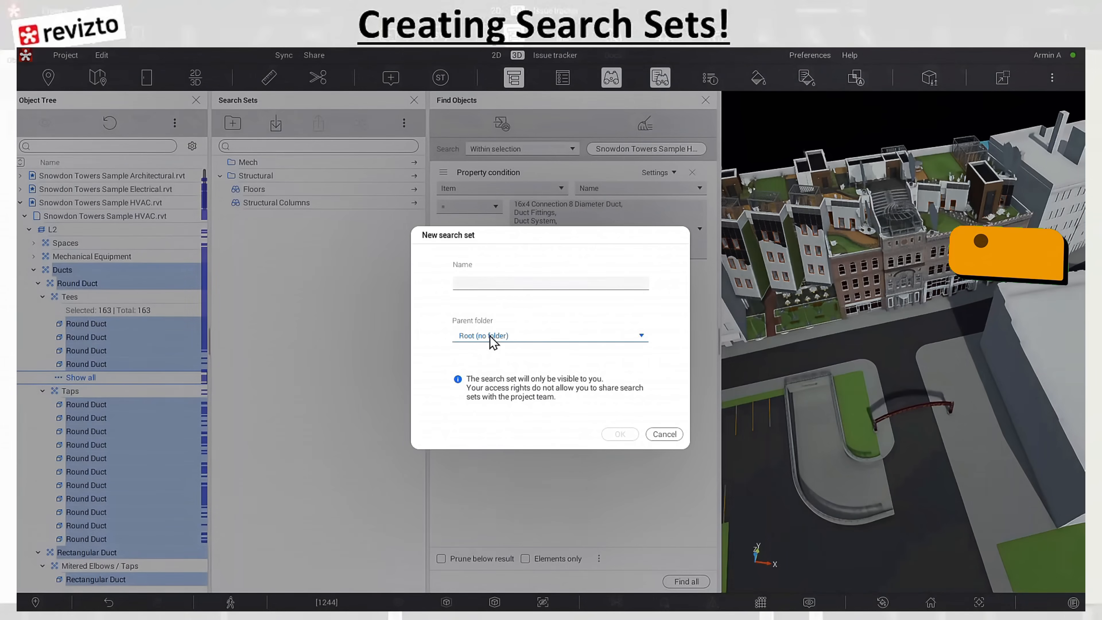
pyautogui.click(492, 336)
pyautogui.click(499, 388)
pyautogui.click(506, 286)
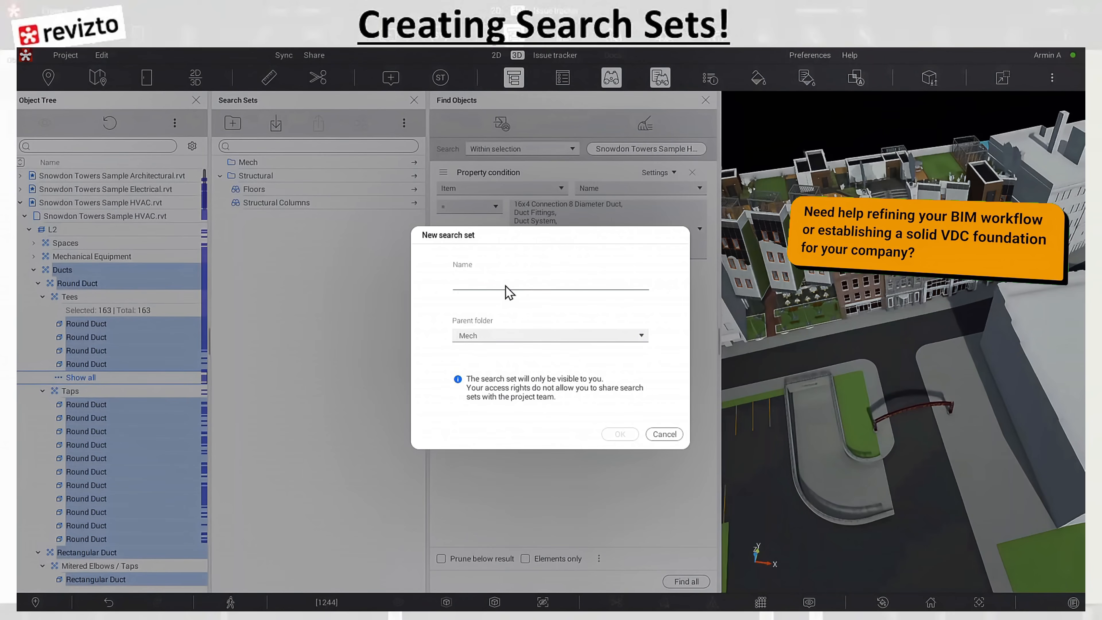
pyautogui.write('Ducts')
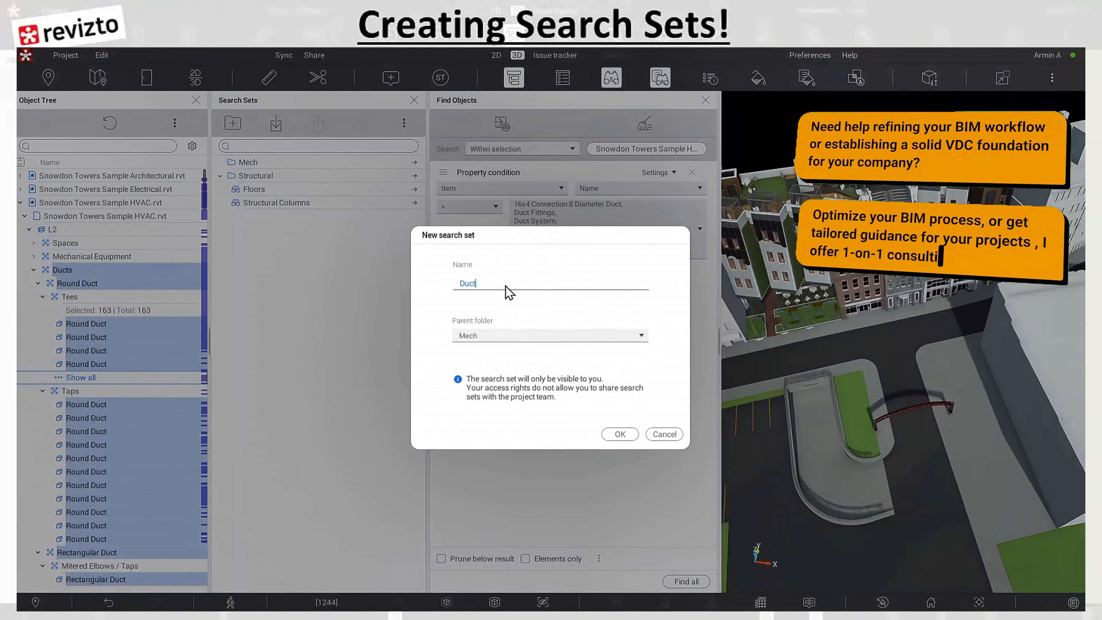
pyautogui.click(620, 434)
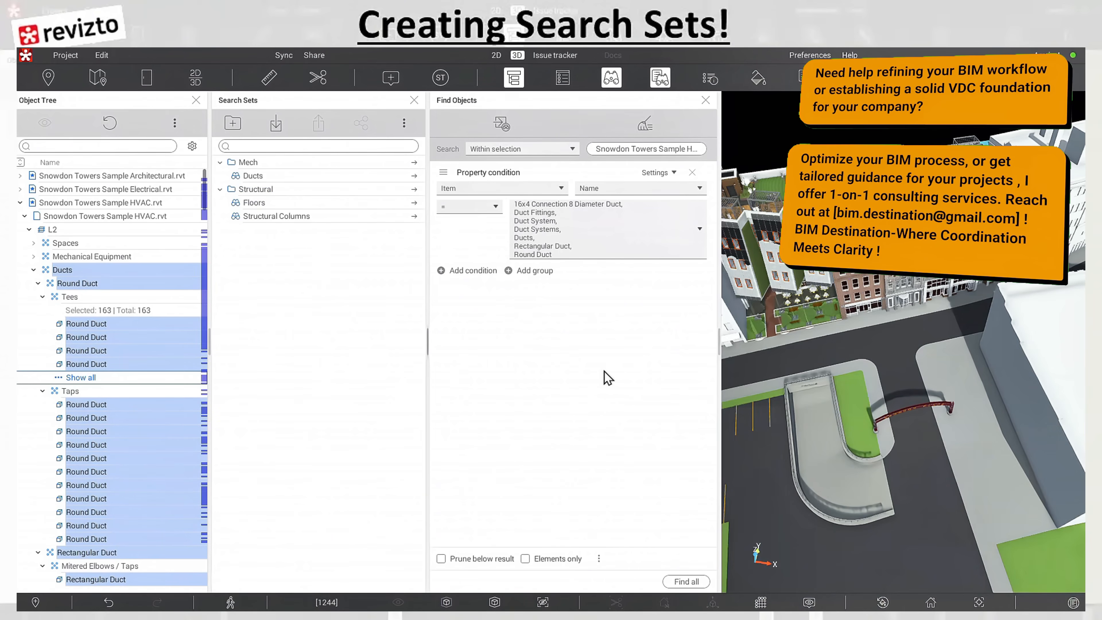
# Step: Deselect all seven duct values in the Name condition of the HVAC search
pyautogui.click(699, 228)
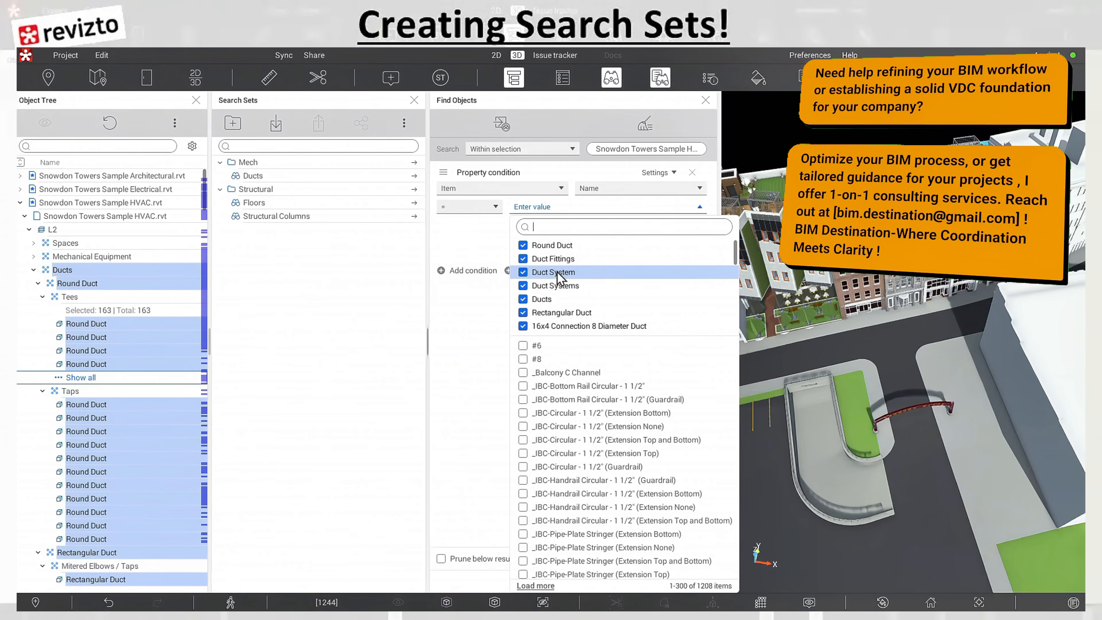
pyautogui.click(524, 326)
pyautogui.click(523, 312)
pyautogui.click(523, 298)
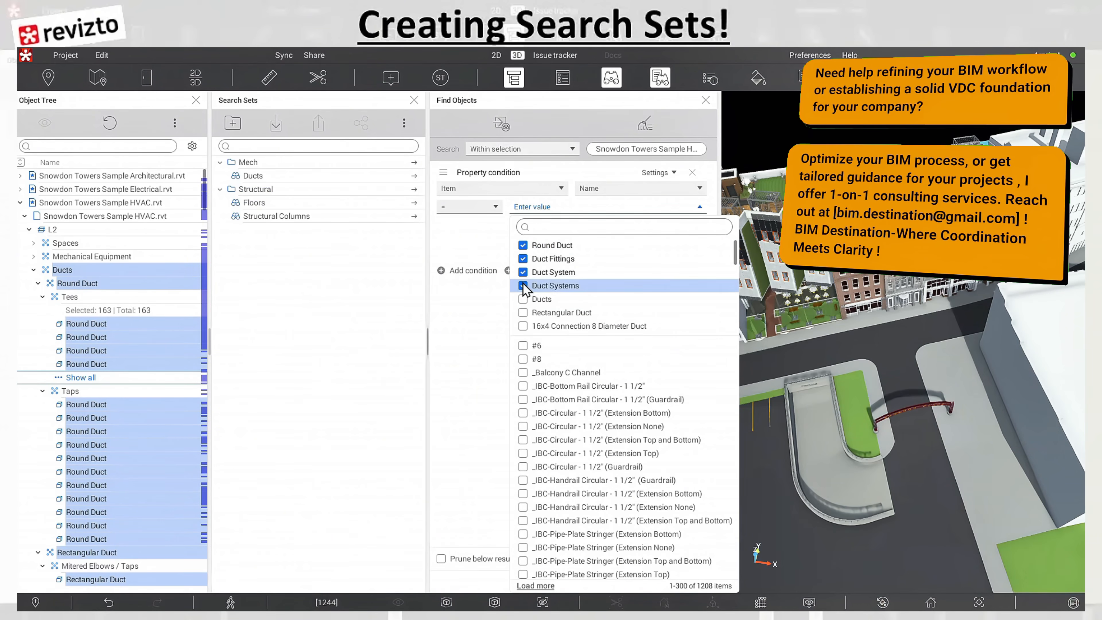
pyautogui.click(523, 285)
pyautogui.click(523, 272)
pyautogui.click(523, 258)
pyautogui.click(523, 245)
# Step: Set the Name condition to the existing values Flex Duct Round and Flex Ducts, and find all matching HVAC objects
pyautogui.click(544, 229)
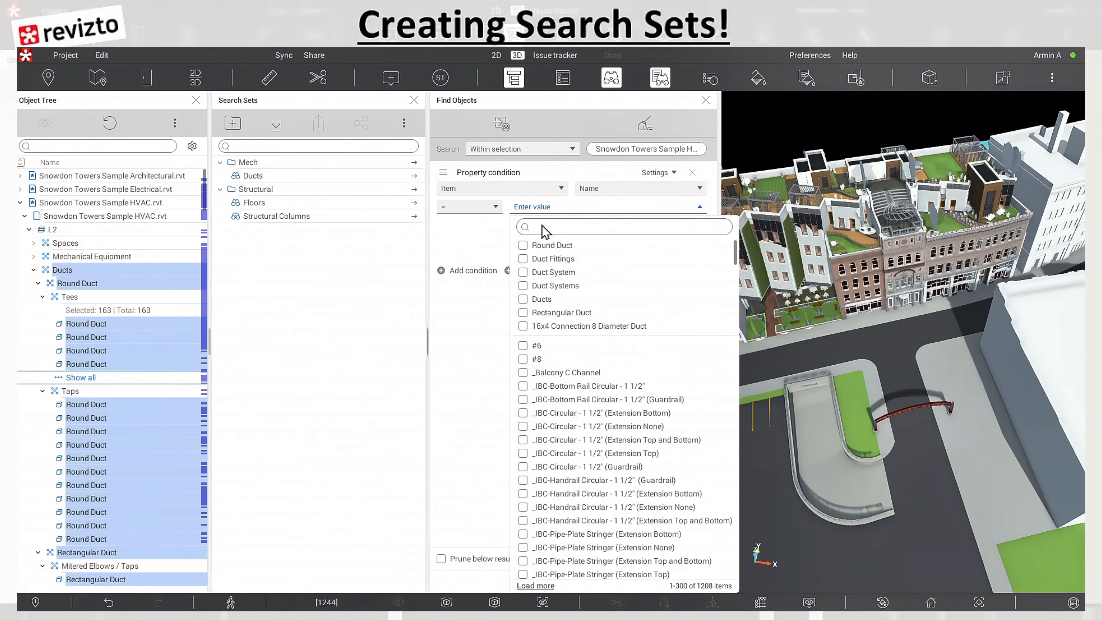
pyautogui.write('Duct')
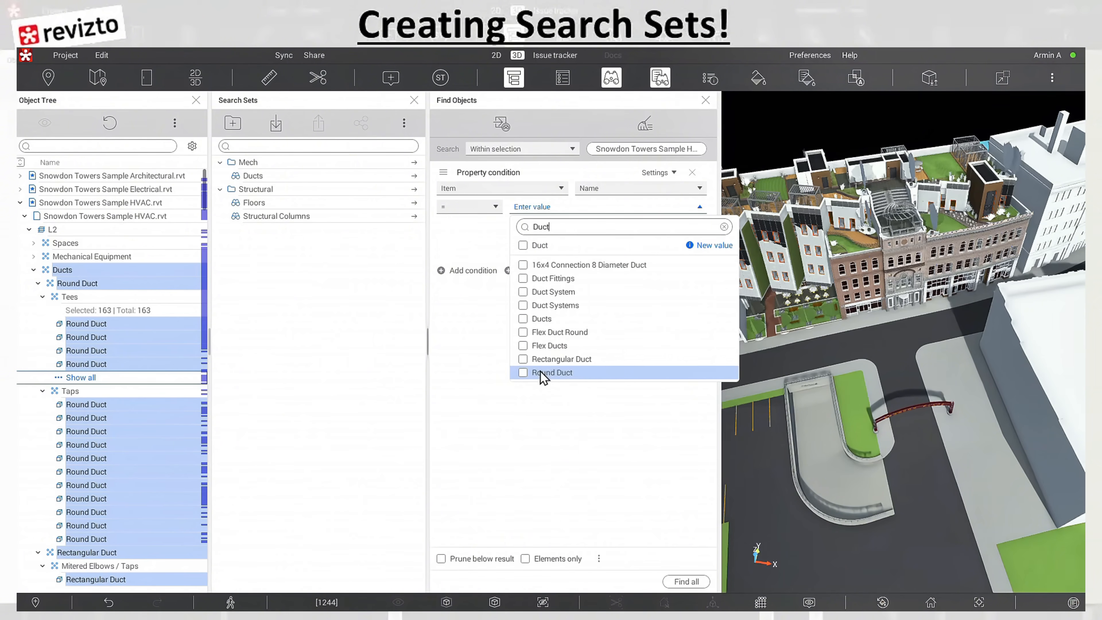
pyautogui.click(523, 332)
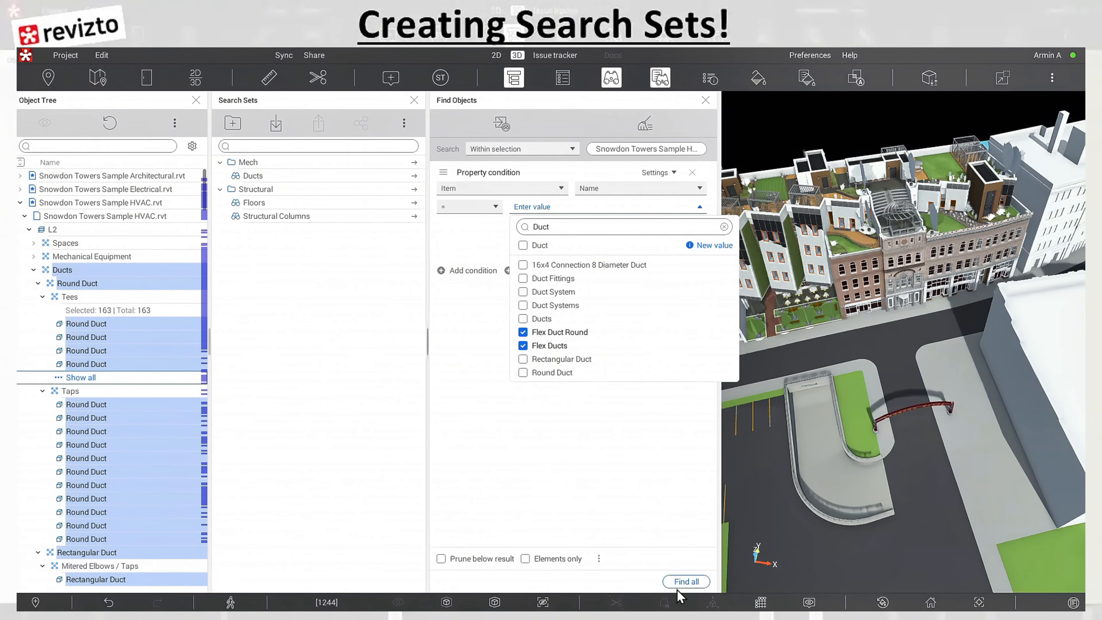
pyautogui.click(685, 581)
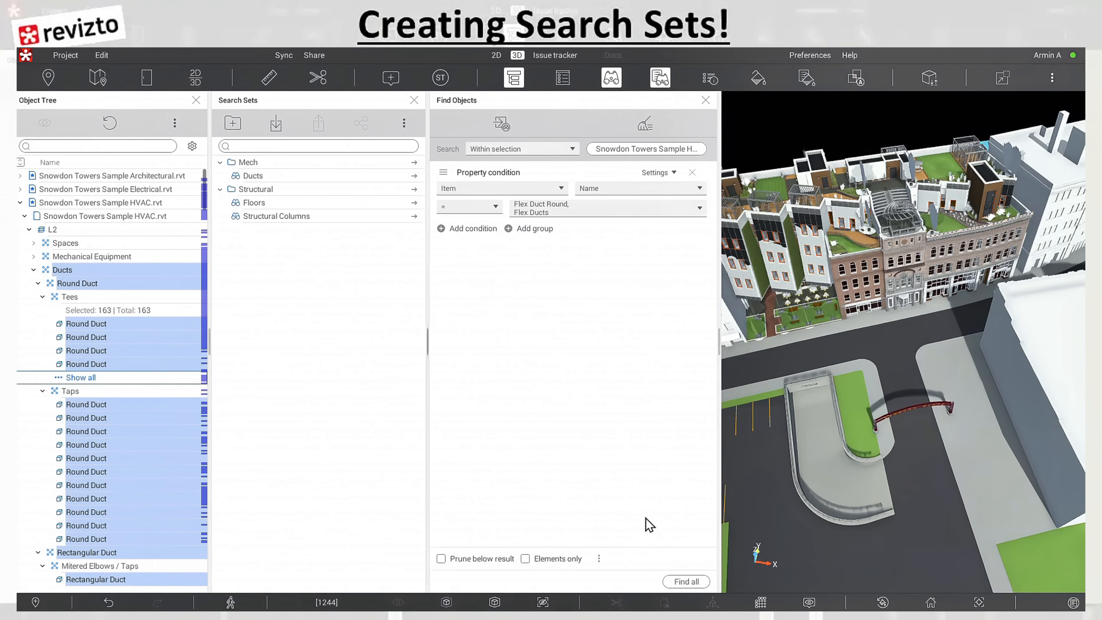
pyautogui.click(685, 581)
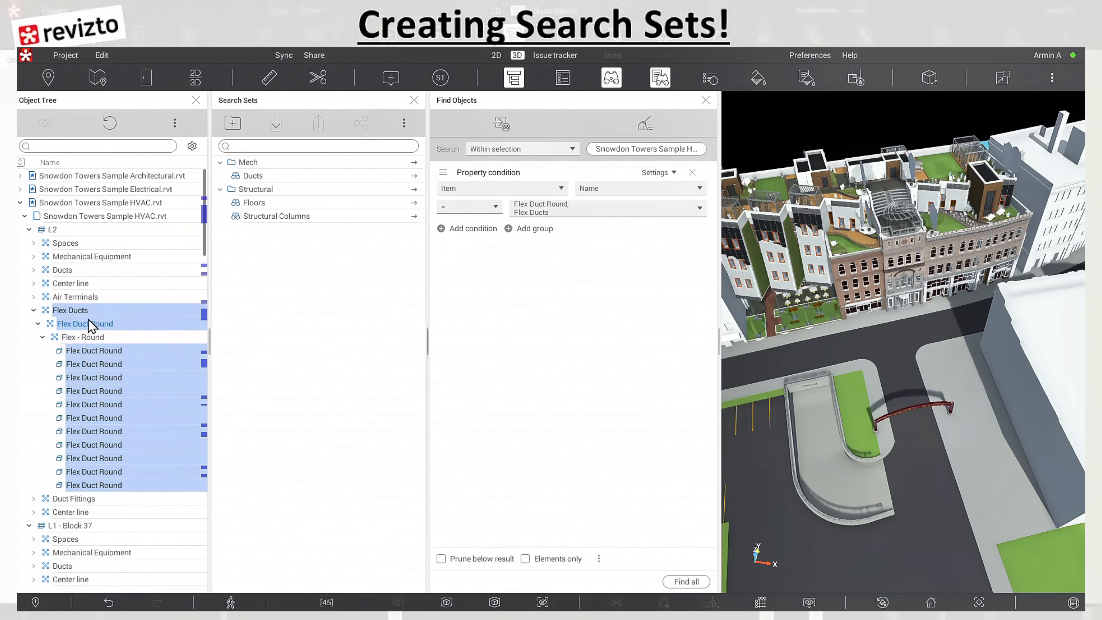
# Step: Save the flexible duct search as a new search set named Flex Duct in the Mech folder
pyautogui.click(503, 125)
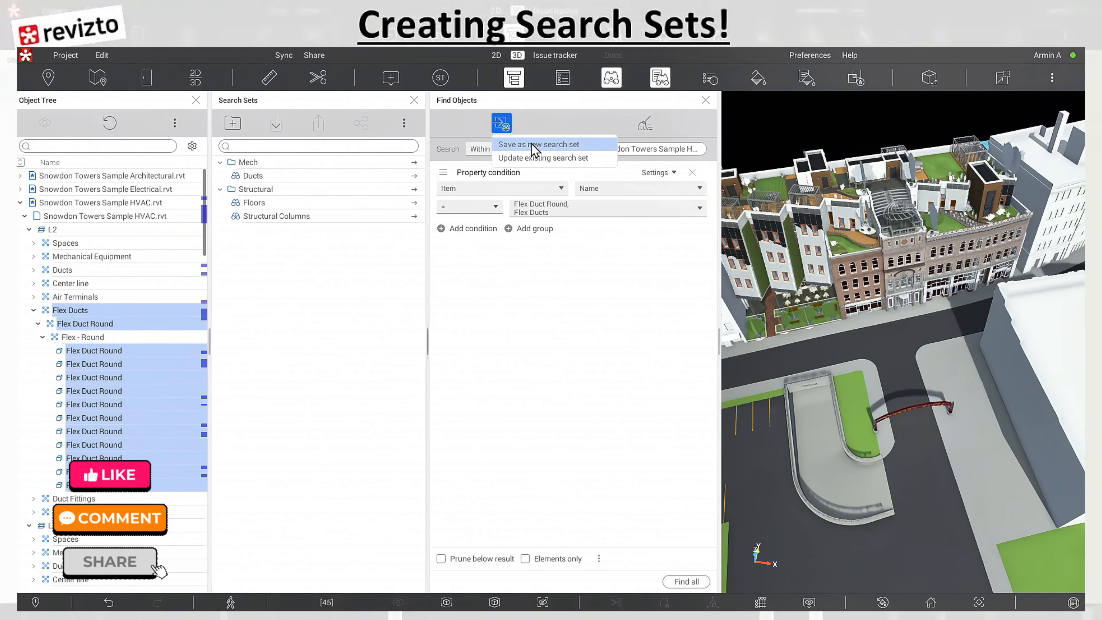
pyautogui.click(532, 144)
pyautogui.write('F')
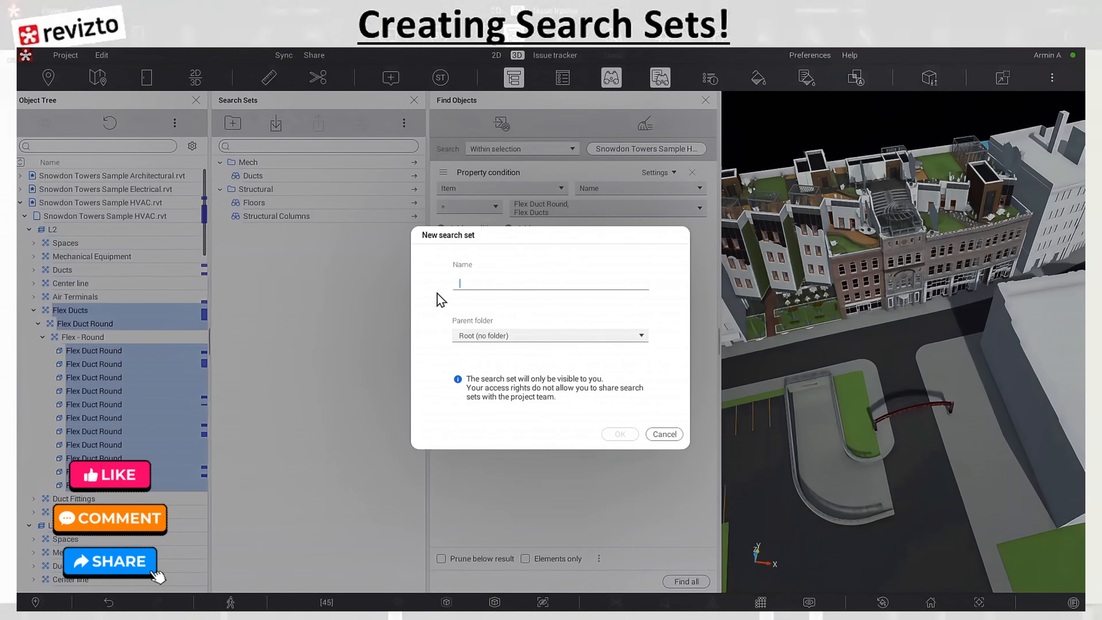
pyautogui.write('lec Du')
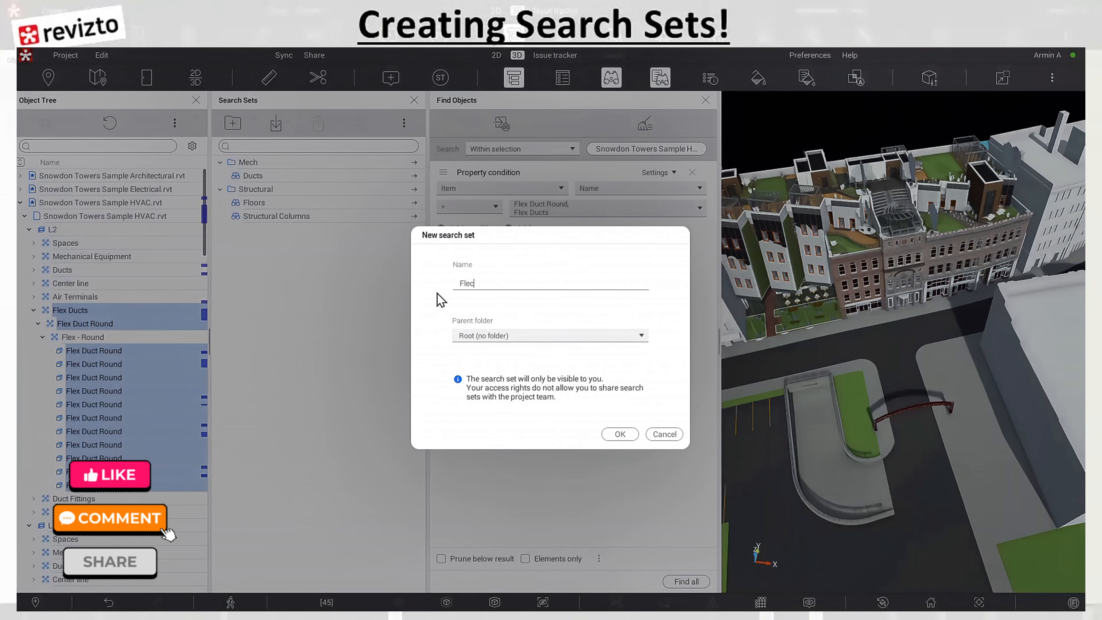
pyautogui.press('BackSpace')
pyautogui.press('BackSpace')
pyautogui.press('BackSpace')
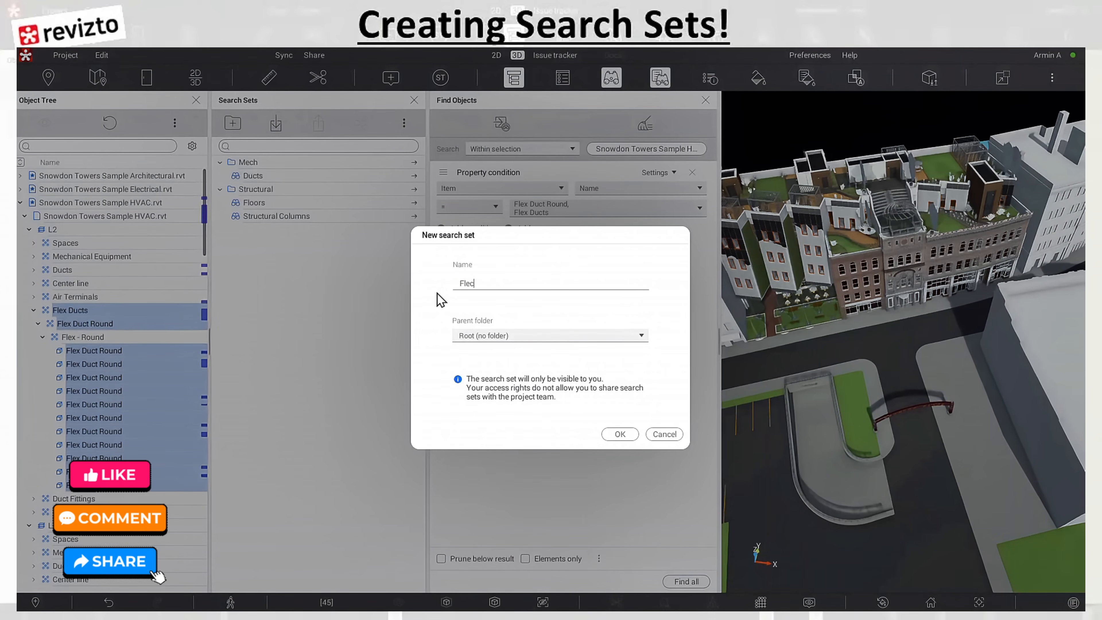
pyautogui.write('x Duct')
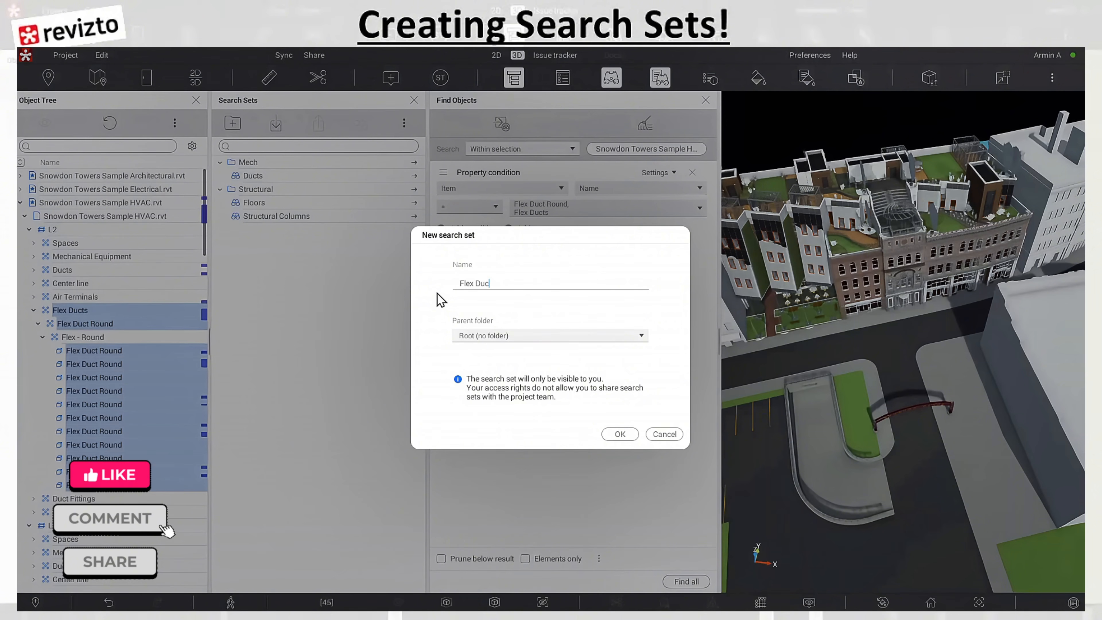
pyautogui.click(494, 335)
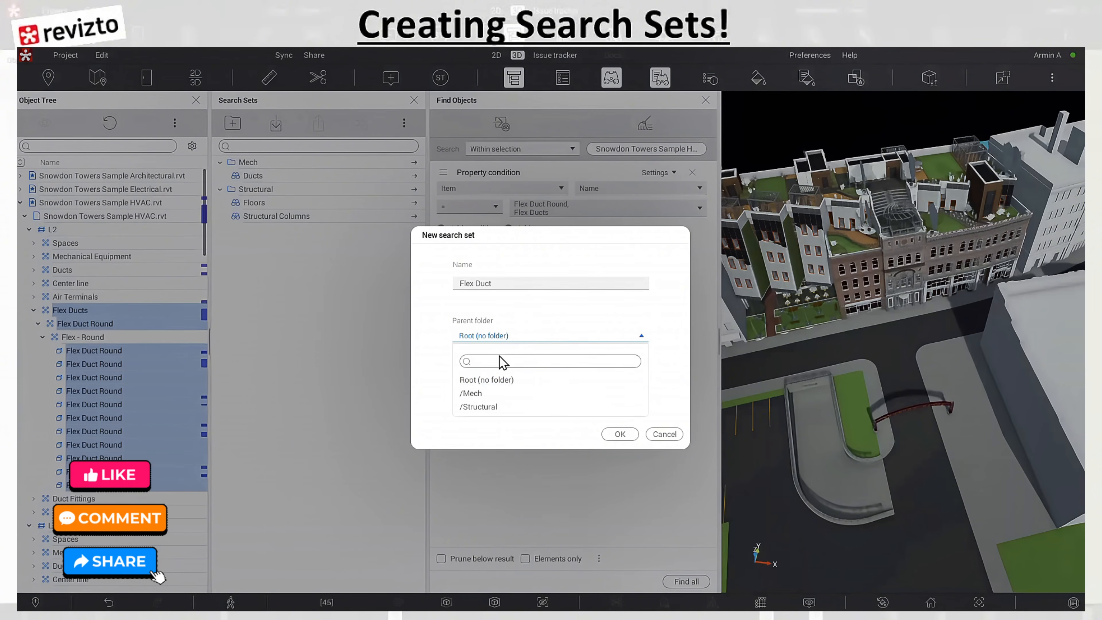
pyautogui.click(504, 394)
pyautogui.click(618, 434)
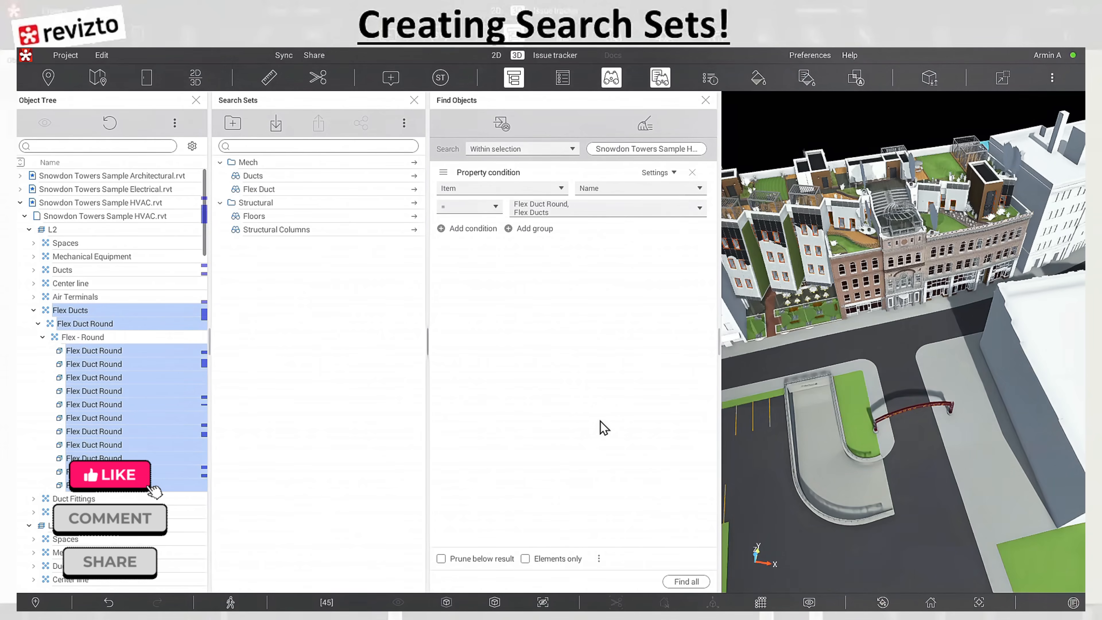
# Step: Run the saved Structural Columns search set to select its objects, and clear the search conditions
pyautogui.click(302, 218)
pyautogui.click(298, 228)
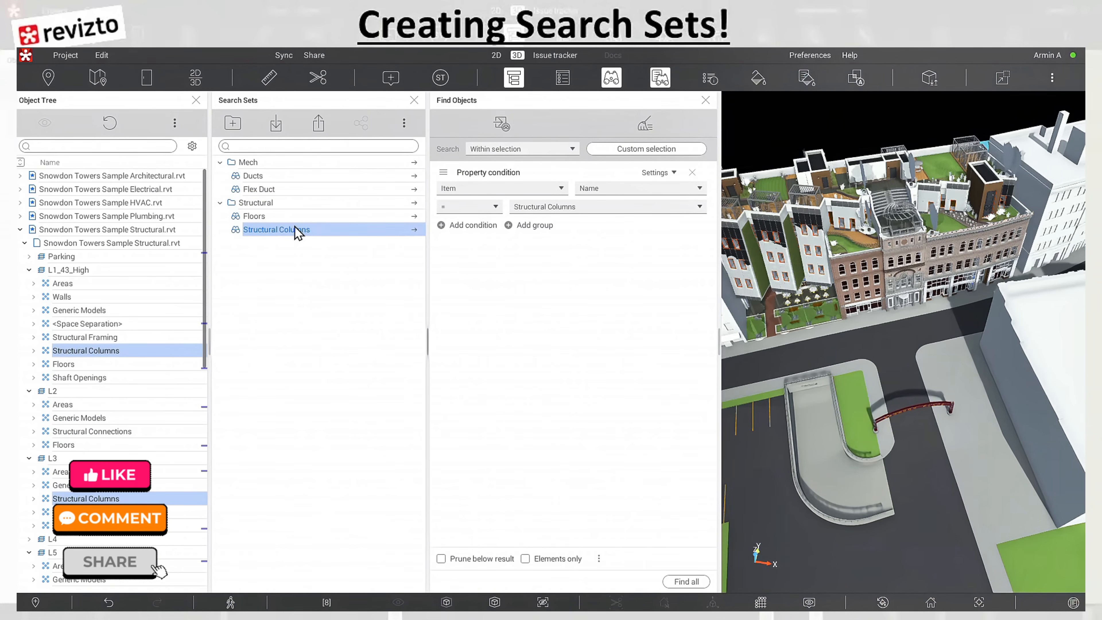
pyautogui.click(648, 127)
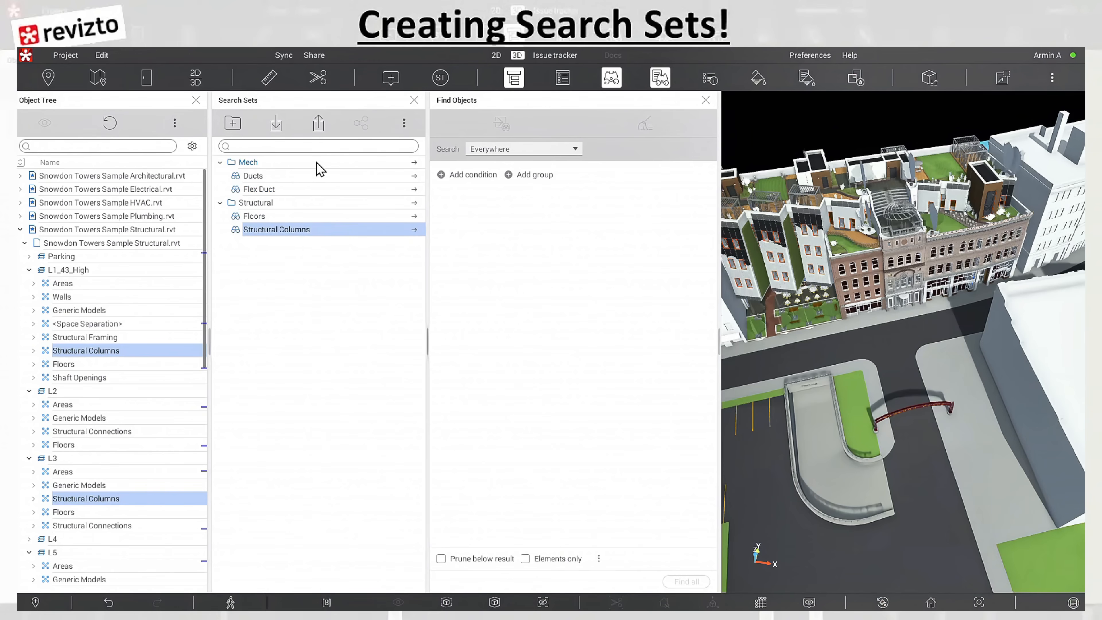
# Step: Load the saved Floors search set and run it to select the matching floors in the structural model
pyautogui.click(258, 219)
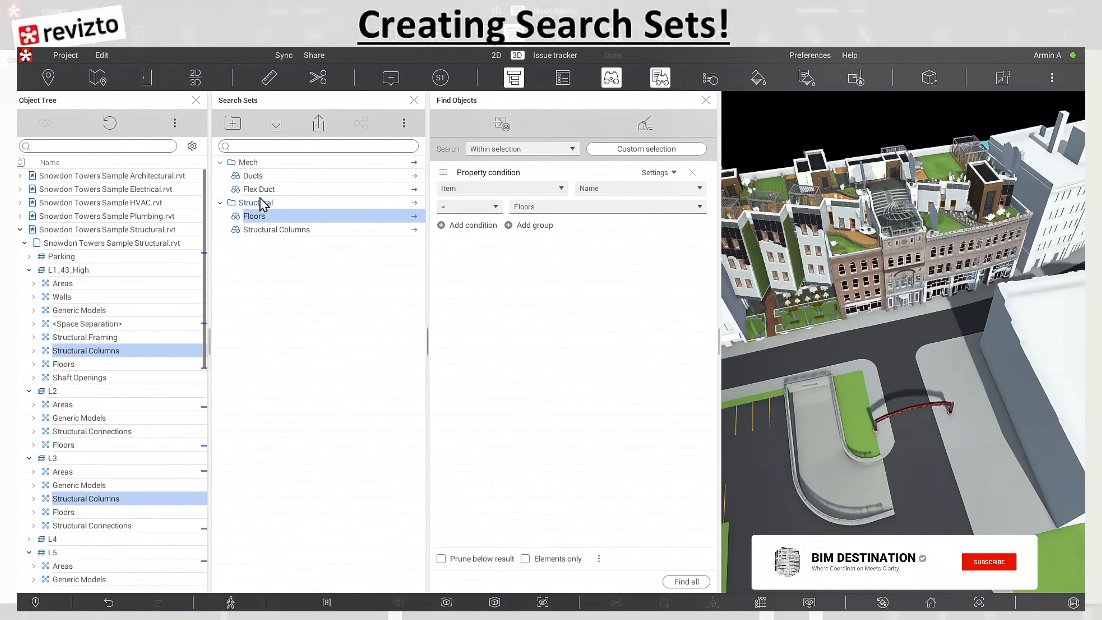
pyautogui.doubleClick(258, 216)
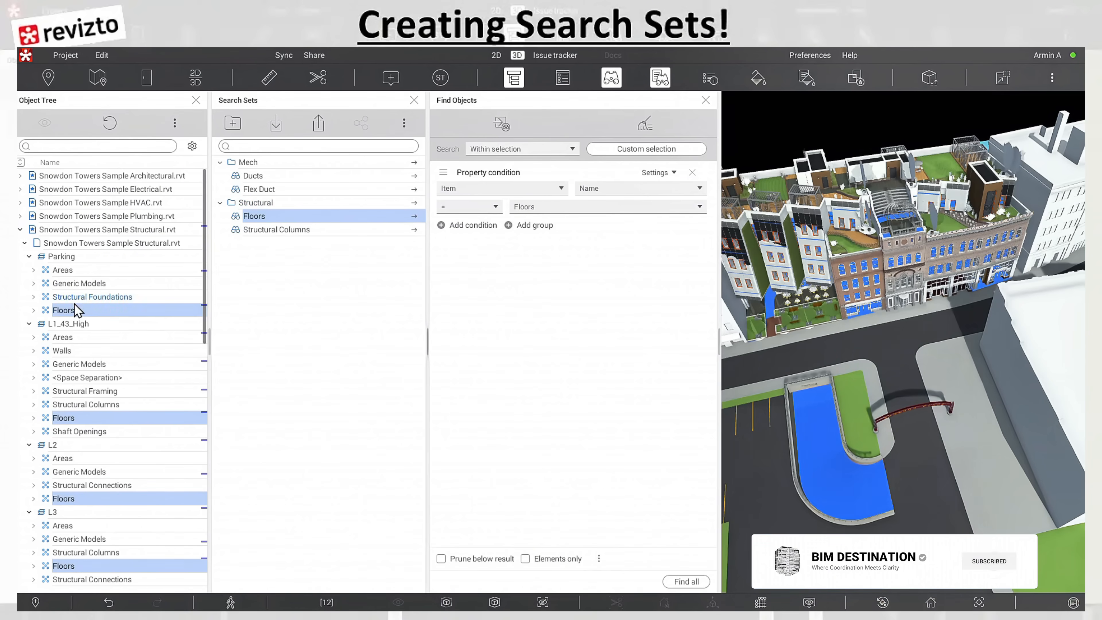